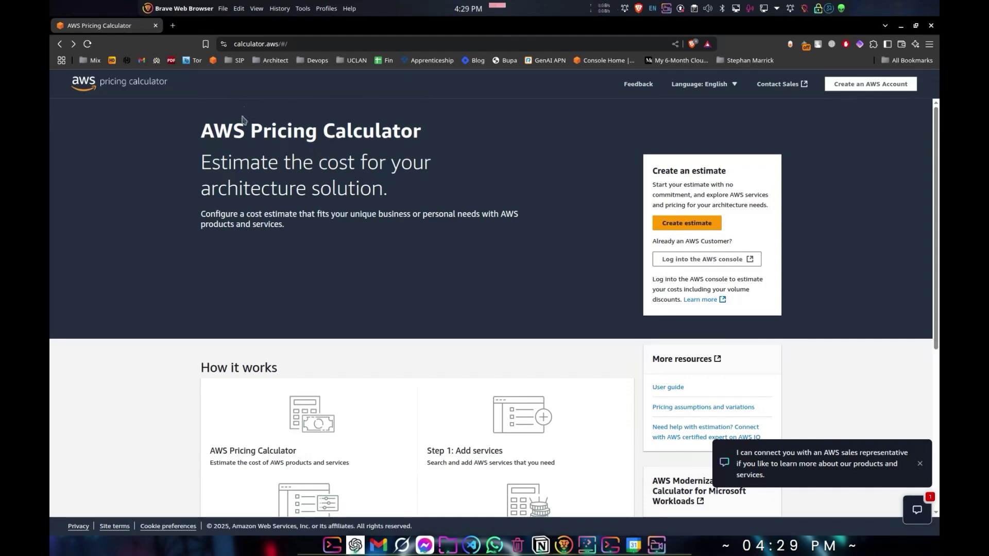
# In a new tab, search Google for 'aws calculator' and open the AWS Pricing Calculator result.
pyautogui.scroll(-4, 430, 236)
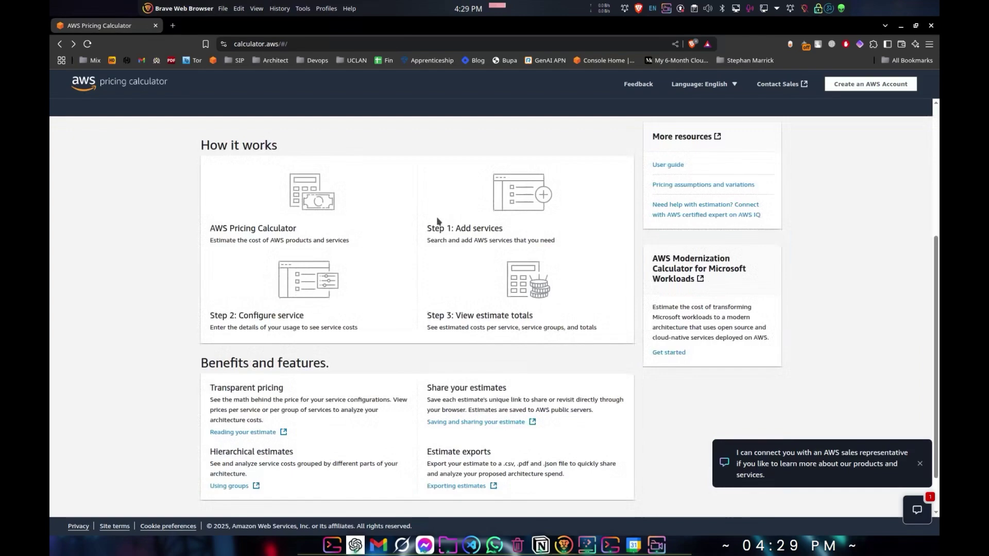
pyautogui.scroll(4, 429, 236)
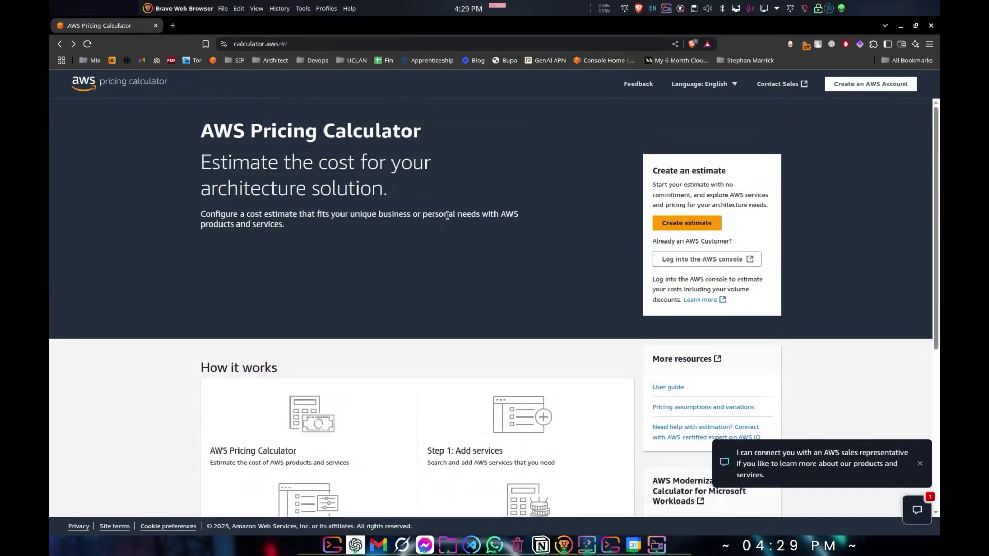
pyautogui.click(173, 25)
pyautogui.write('aws caluator')
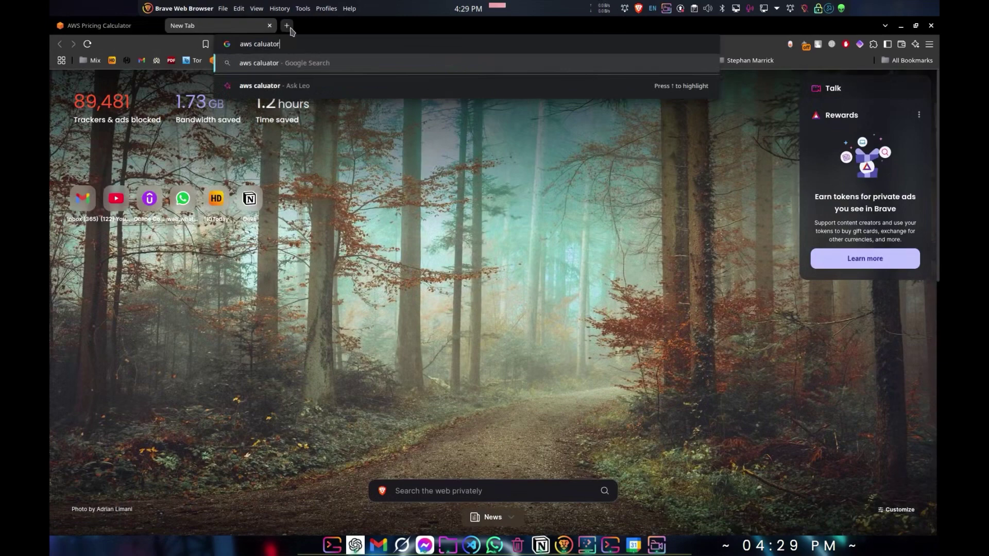
pyautogui.press('Return')
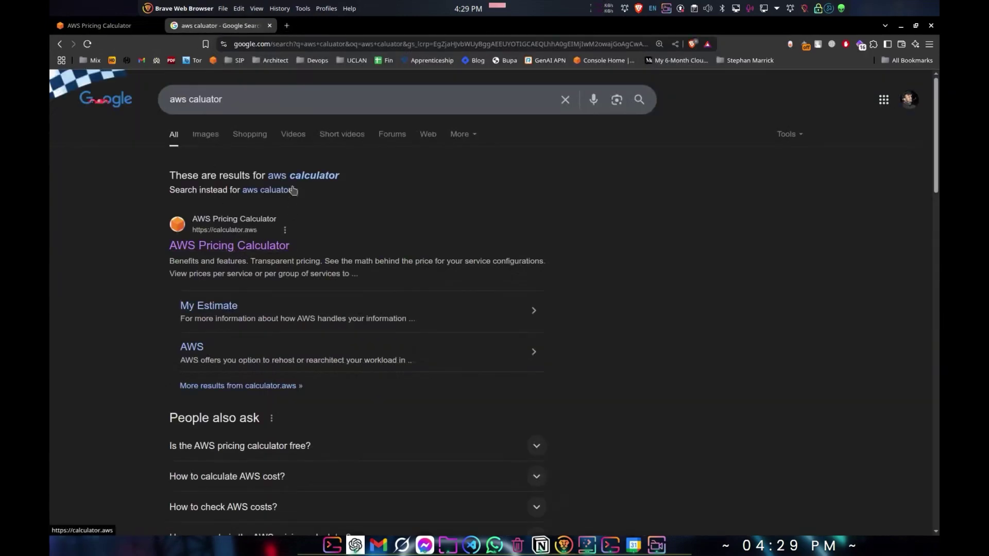
pyautogui.click(308, 176)
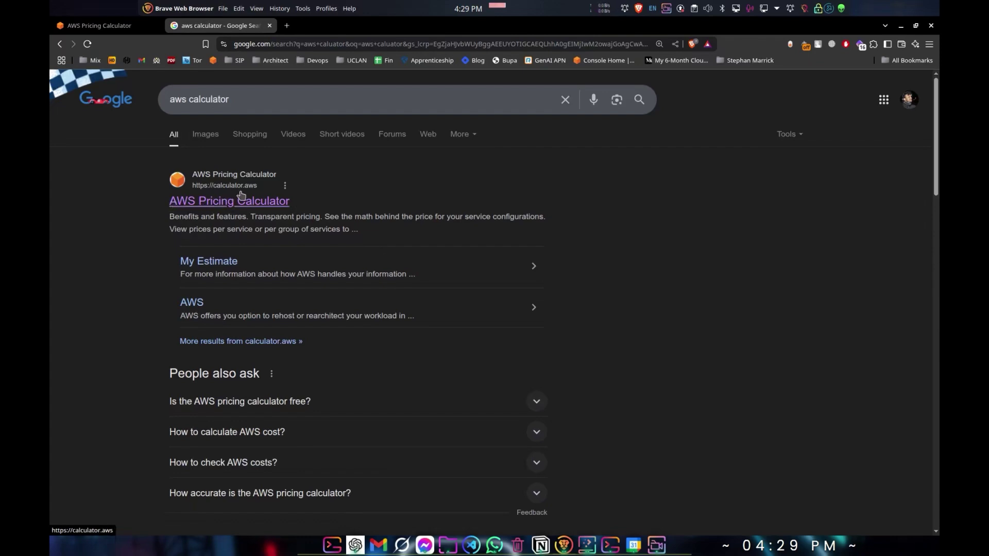
pyautogui.click(257, 202)
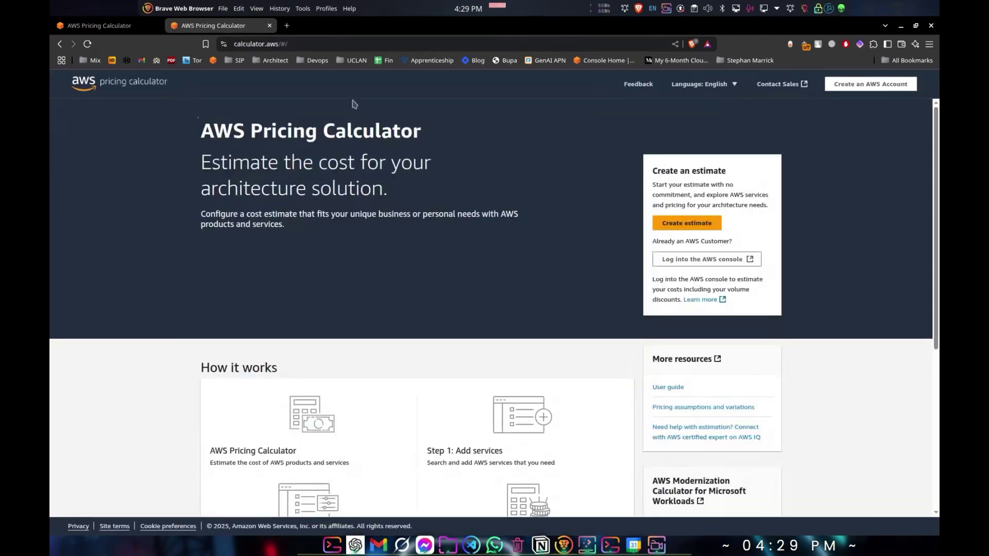
# Close the duplicate calculator tab and start a new estimate with Create estimate.
pyautogui.click(155, 25)
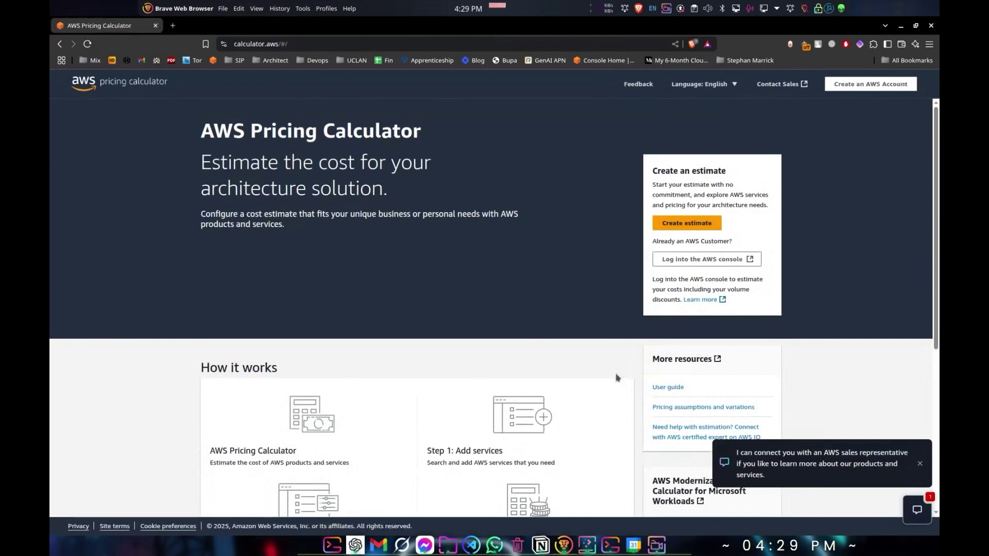
pyautogui.click(666, 227)
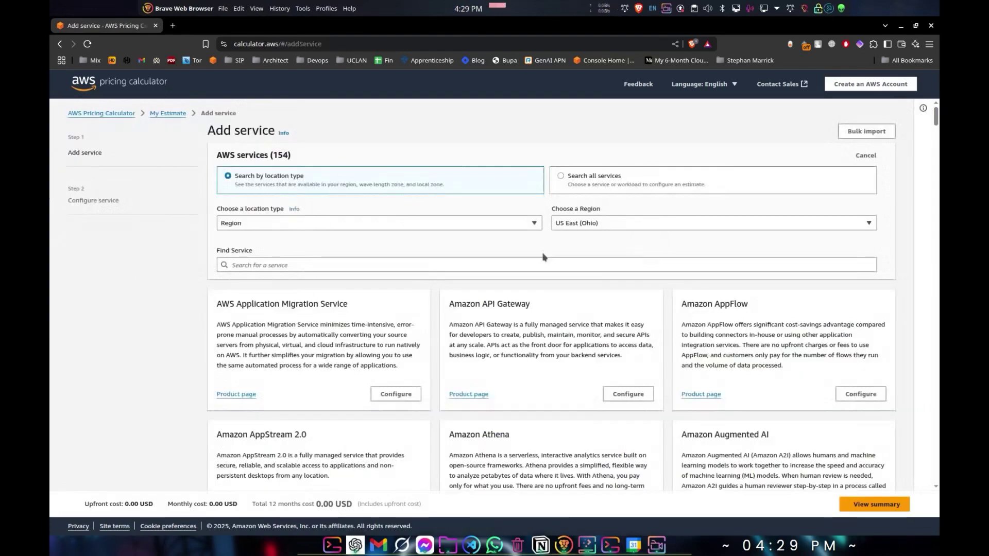
pyautogui.scroll(-1, 371, 254)
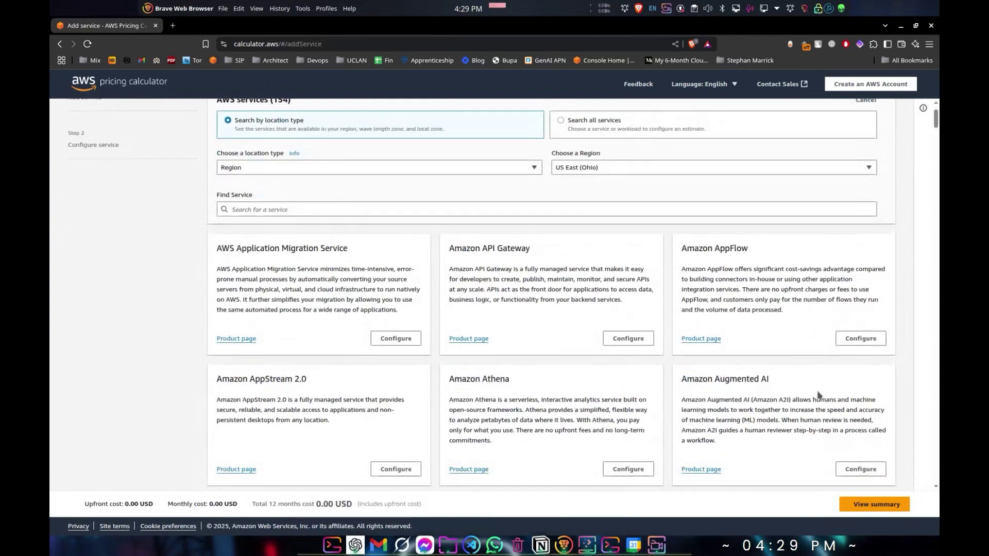
pyautogui.scroll(-15, 818, 395)
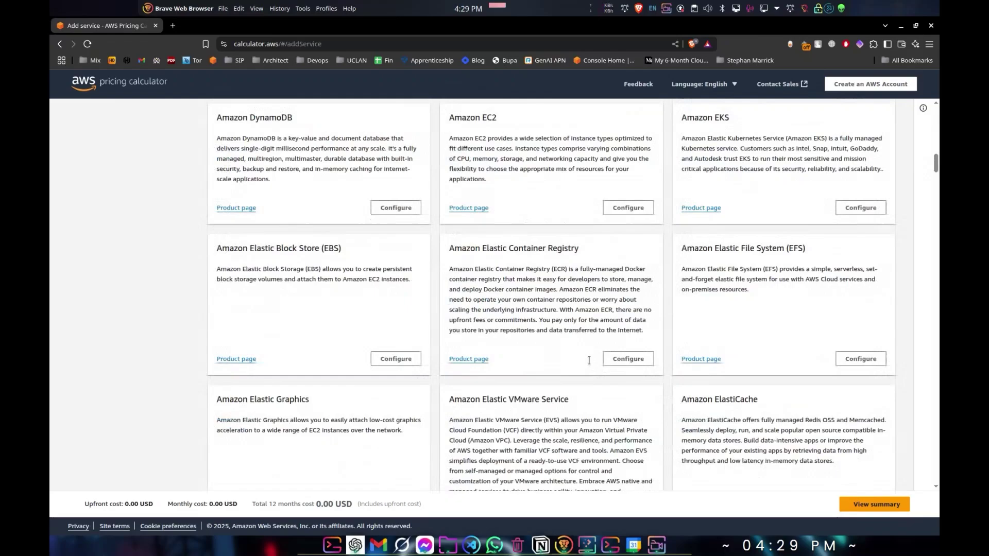
pyautogui.scroll(-4, 589, 361)
# Filter the services list with 'ec2' to show the 11 EC2-related services.
pyautogui.moveTo(937, 175); pyautogui.dragTo(936, 111)
pyautogui.click(359, 265)
pyautogui.write('ec2')
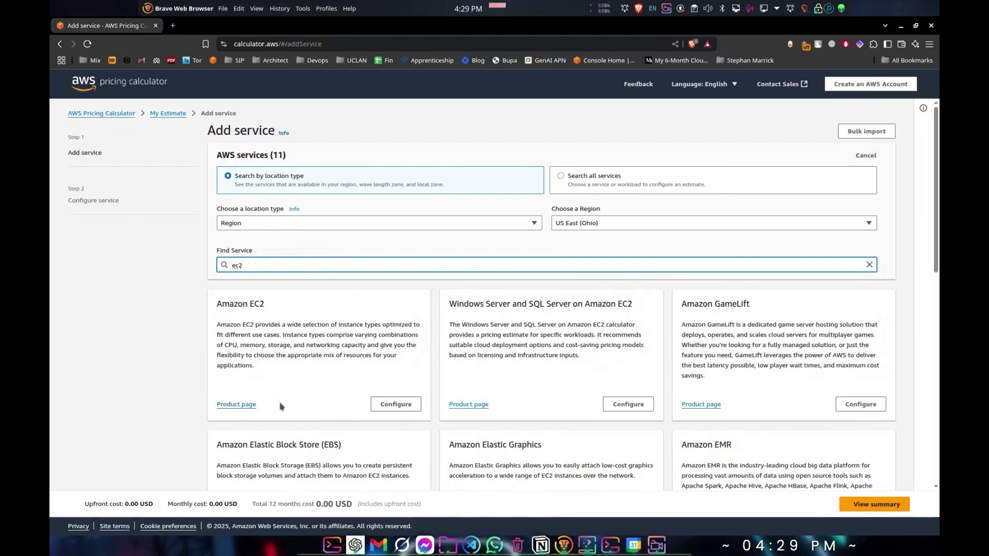
# Open the Amazon EC2 configuration form from its service card.
pyautogui.click(397, 410)
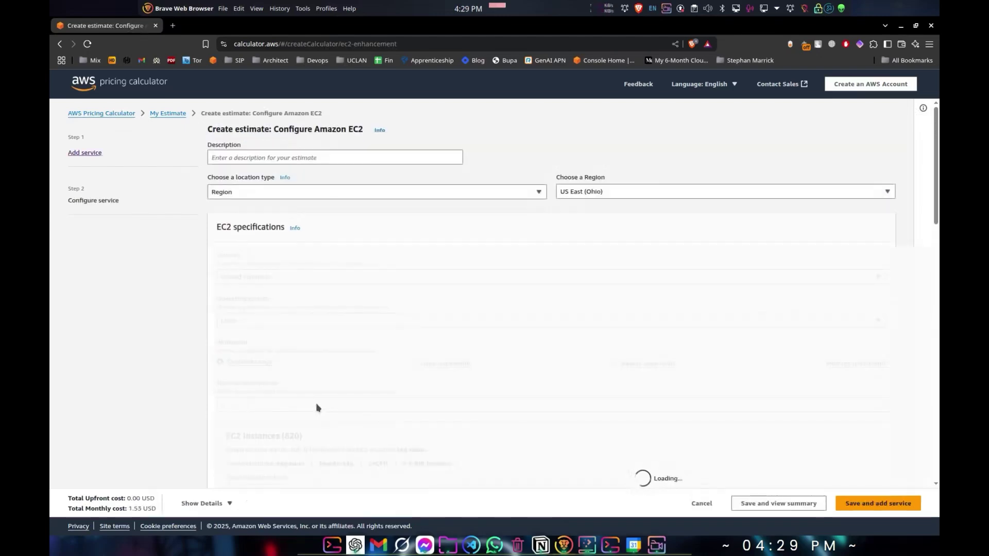
pyautogui.scroll(-3, 322, 392)
pyautogui.scroll(2, 409, 259)
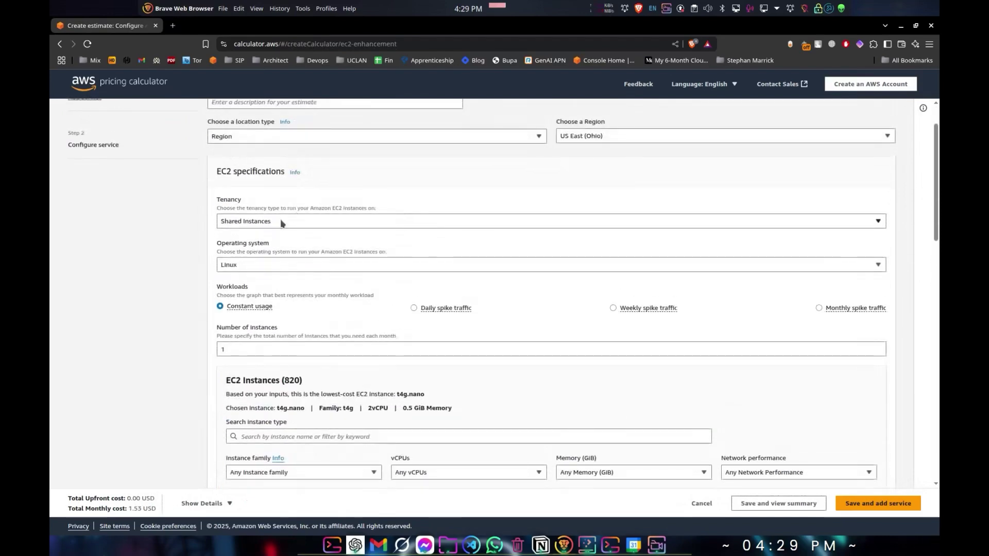
# Check the Tenancy options and keep Shared Instances selected.
pyautogui.click(282, 222)
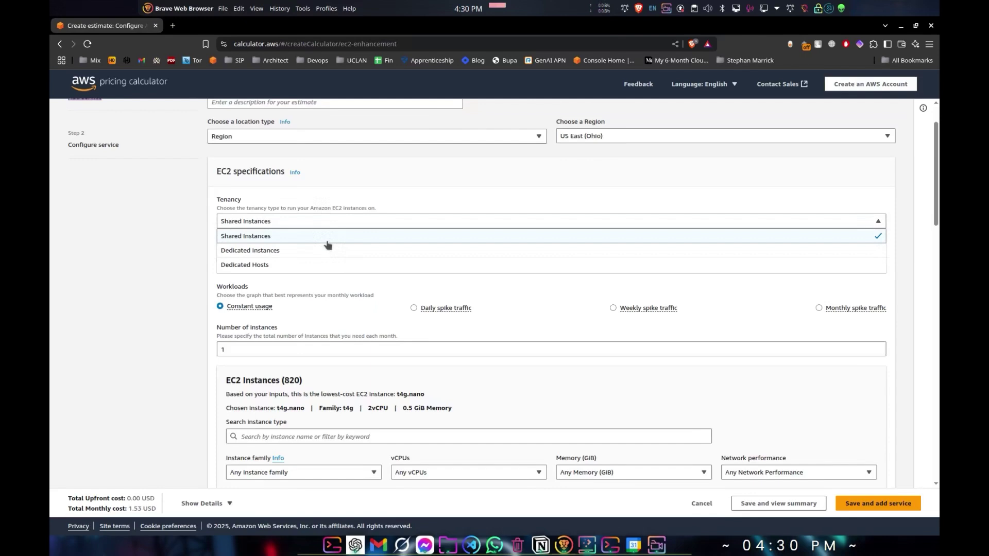
pyautogui.click(270, 237)
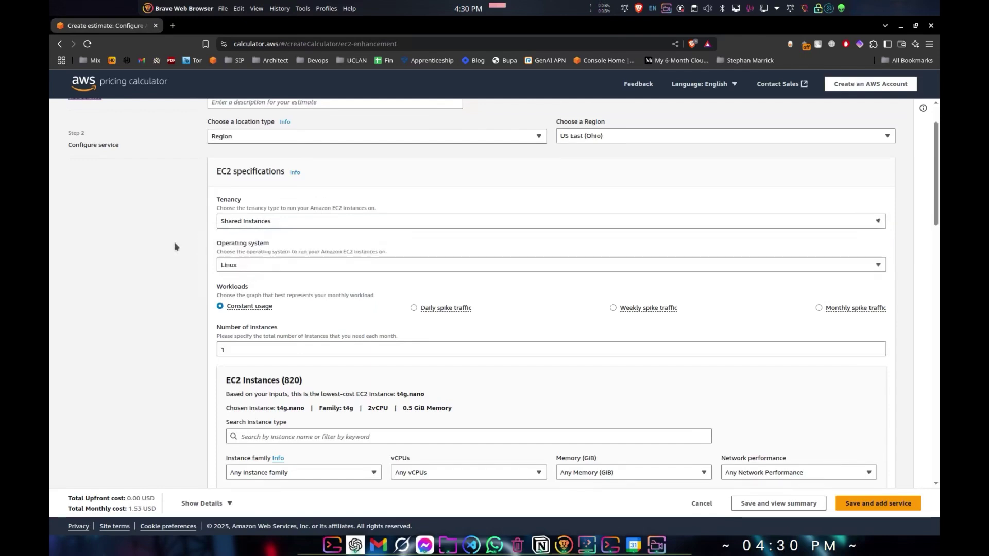
pyautogui.click(264, 221)
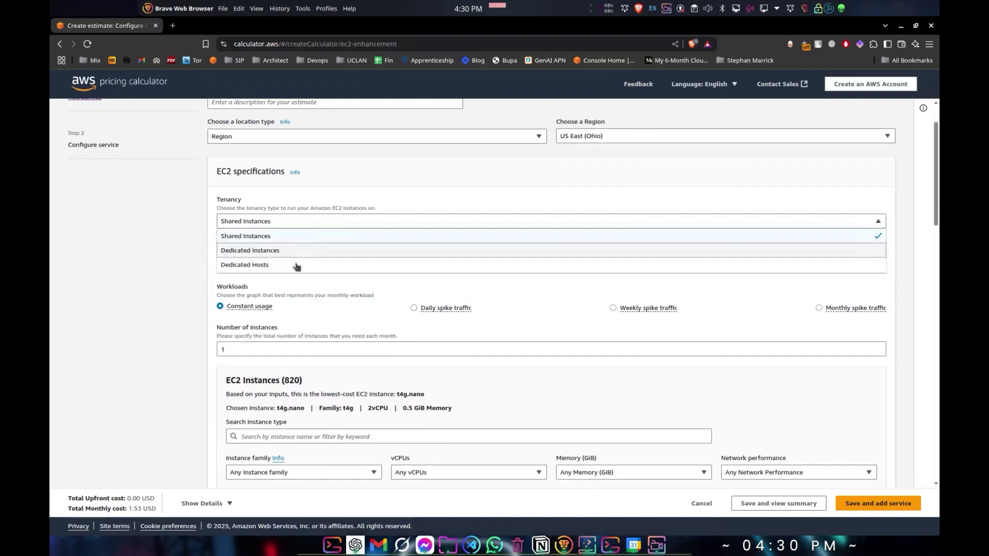
pyautogui.click(134, 280)
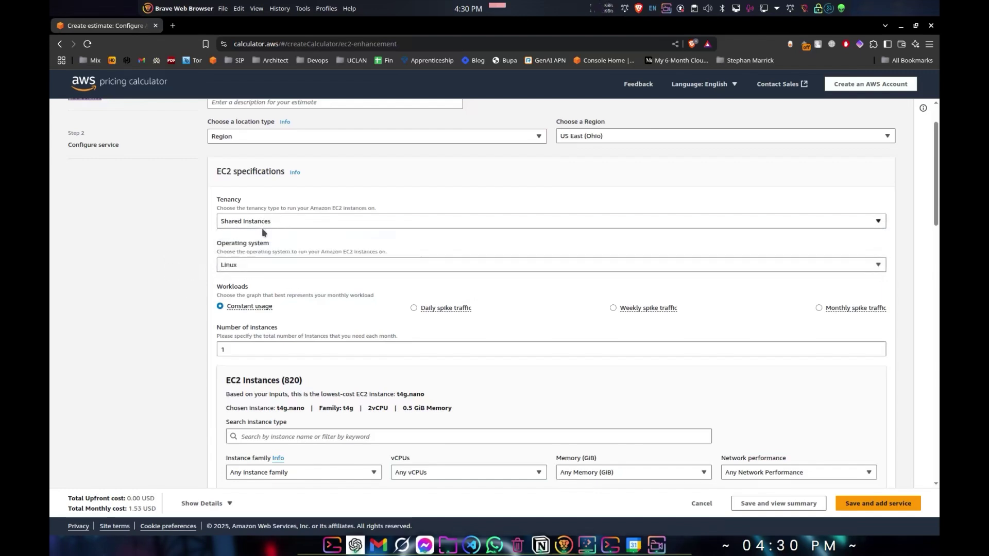
pyautogui.click(262, 225)
pyautogui.click(257, 235)
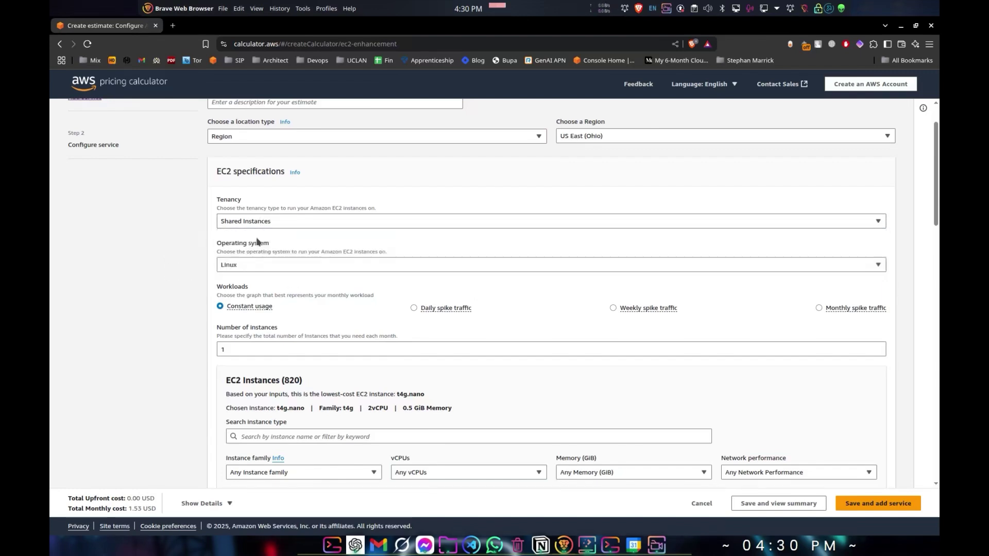
pyautogui.click(287, 267)
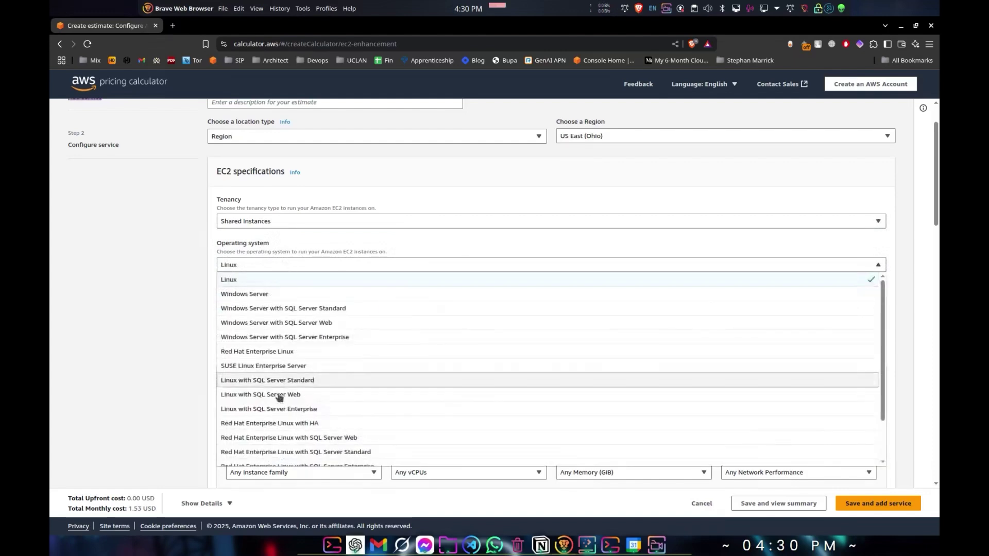
pyautogui.scroll(-2, 364, 337)
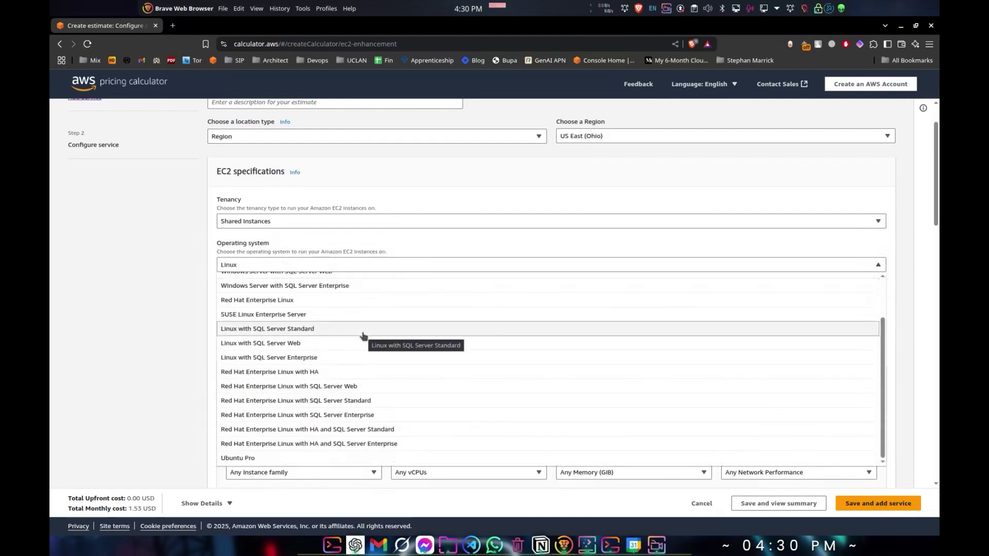
pyautogui.scroll(2, 362, 336)
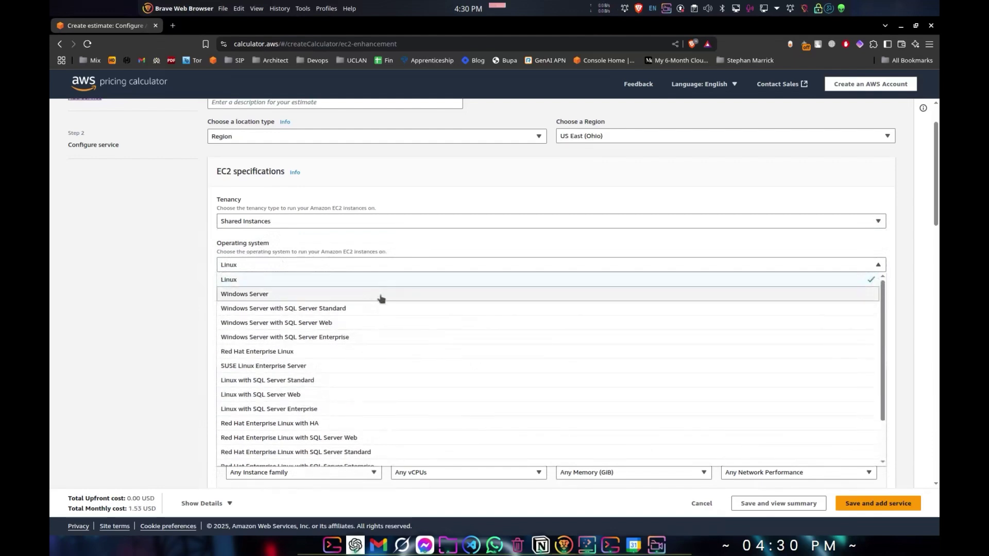
pyautogui.scroll(-2, 340, 373)
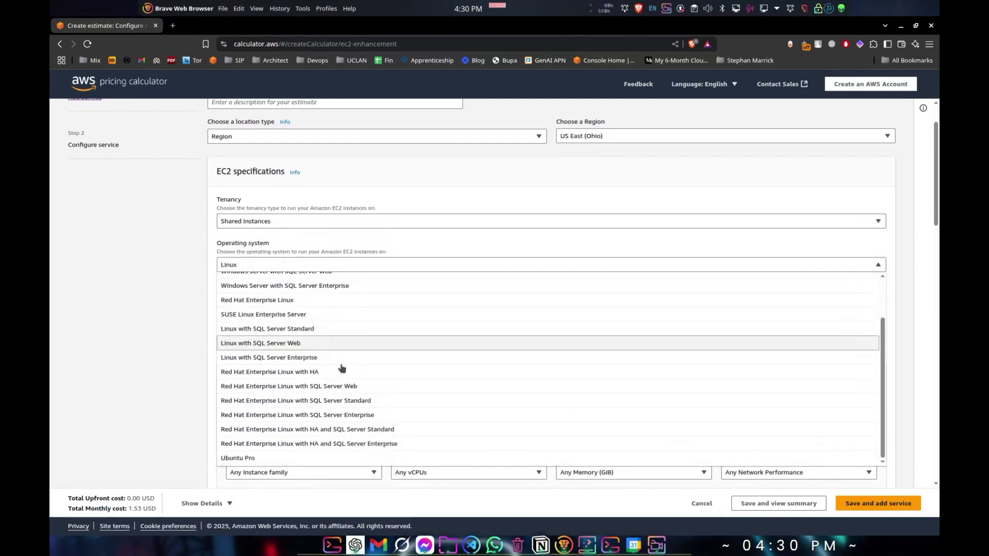
pyautogui.scroll(2, 350, 350)
pyautogui.scroll(-2, 305, 408)
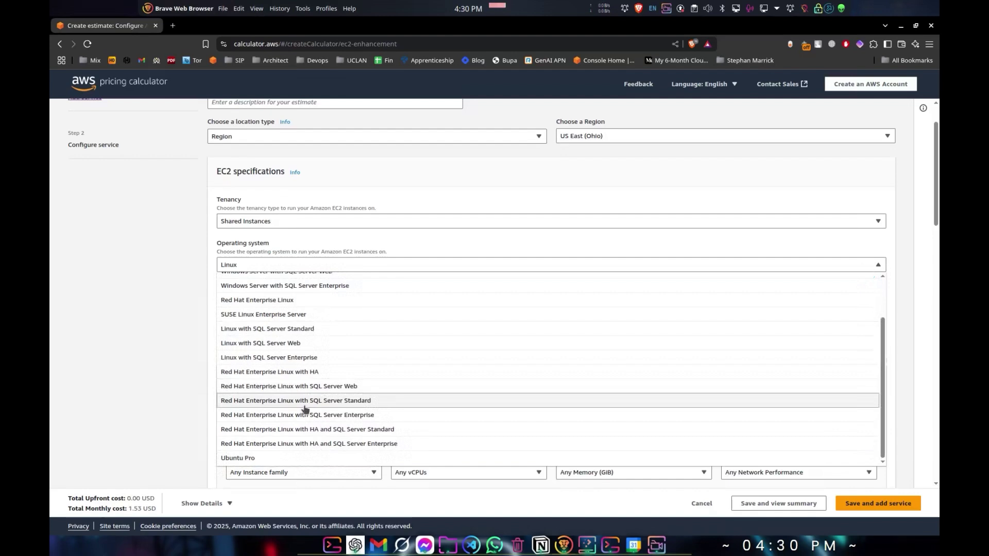
pyautogui.scroll(2, 319, 381)
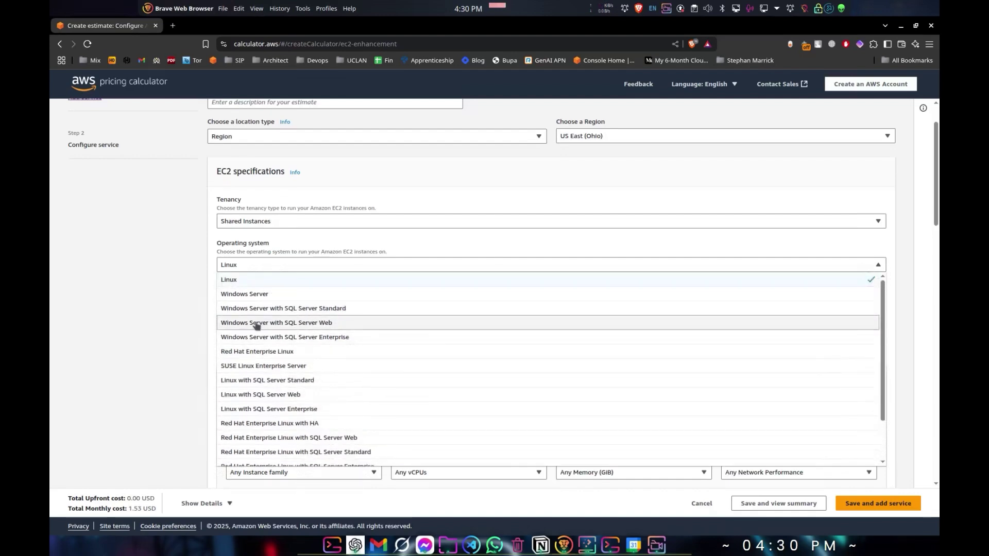
pyautogui.click(363, 309)
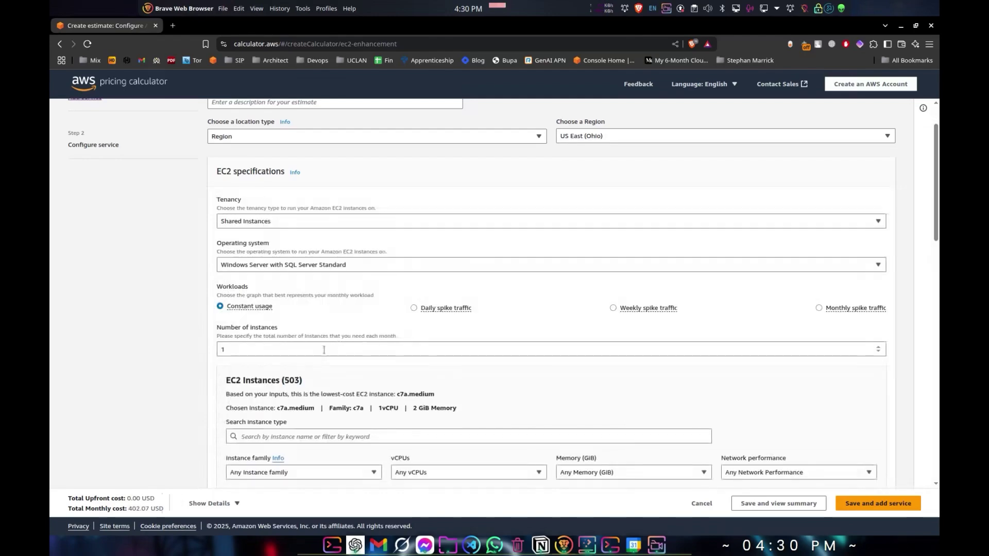
pyautogui.scroll(-2, 432, 342)
pyautogui.scroll(2, 497, 331)
pyautogui.click(309, 266)
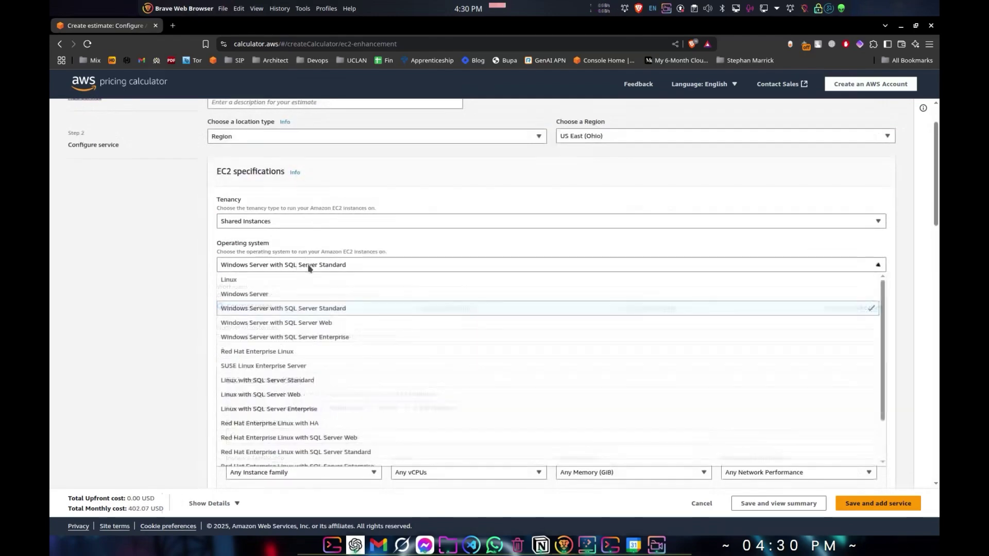
pyautogui.click(268, 281)
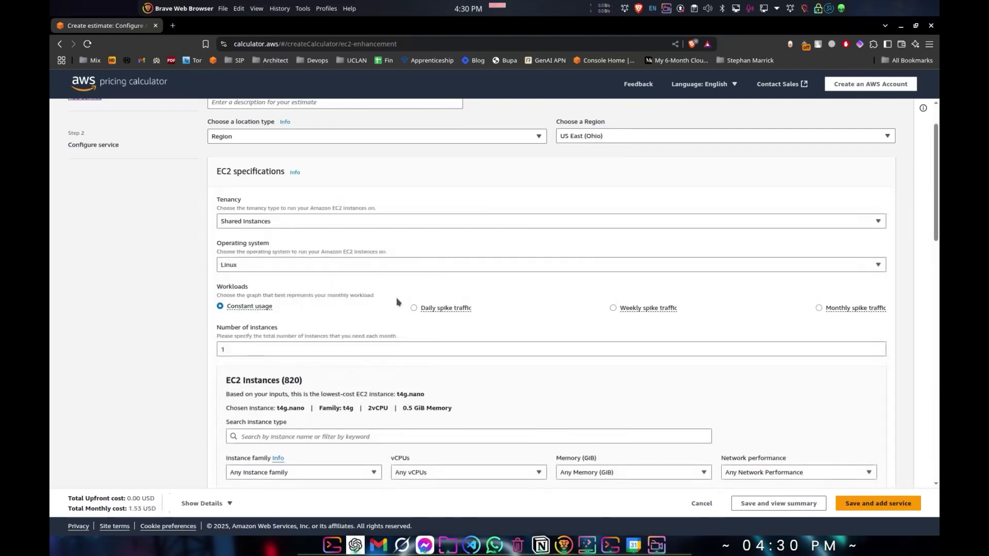
pyautogui.scroll(-2, 263, 306)
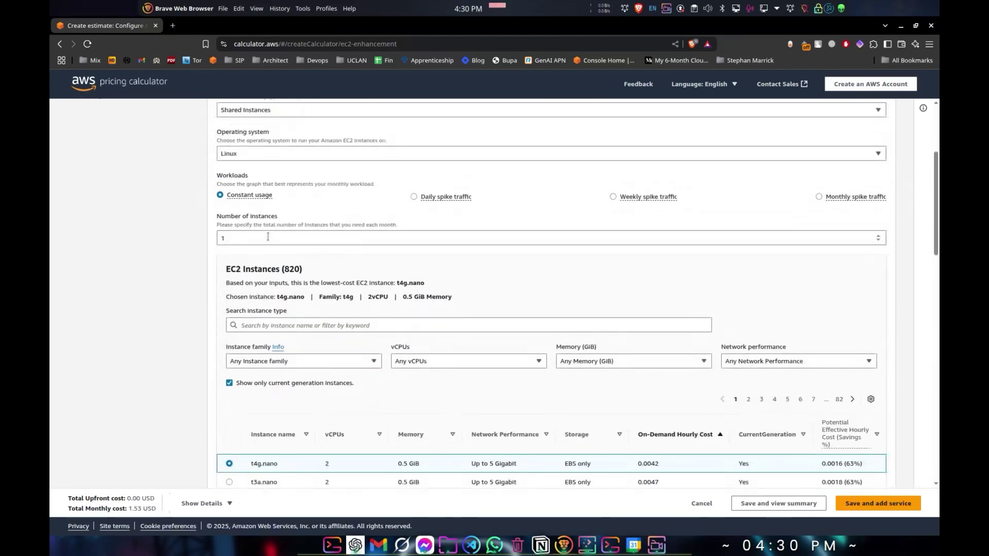
# Change the number of EC2 instances to 10, making the monthly total 15.33 USD.
pyautogui.click(264, 237)
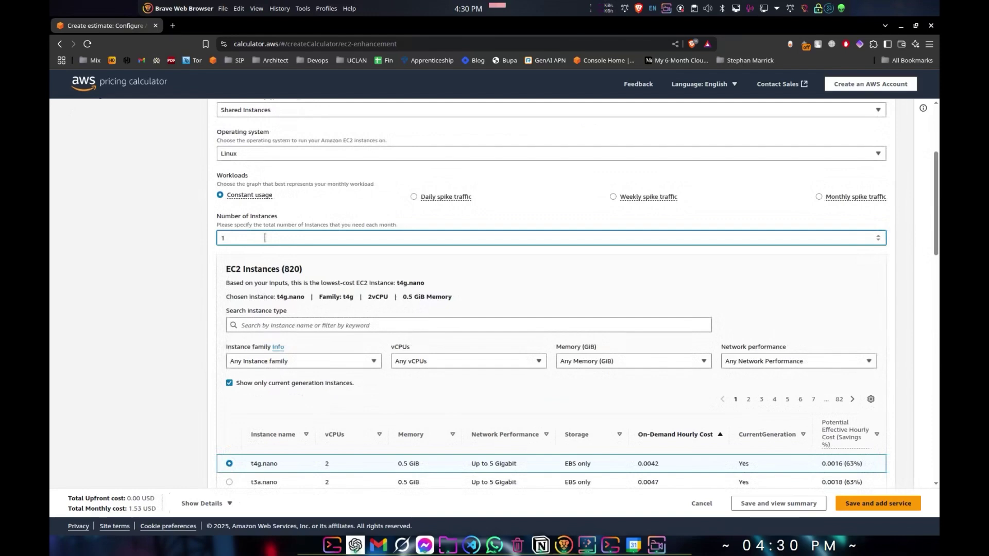
pyautogui.press('BackSpace')
pyautogui.write('10')
pyautogui.scroll(-3, 497, 280)
pyautogui.scroll(4, 497, 281)
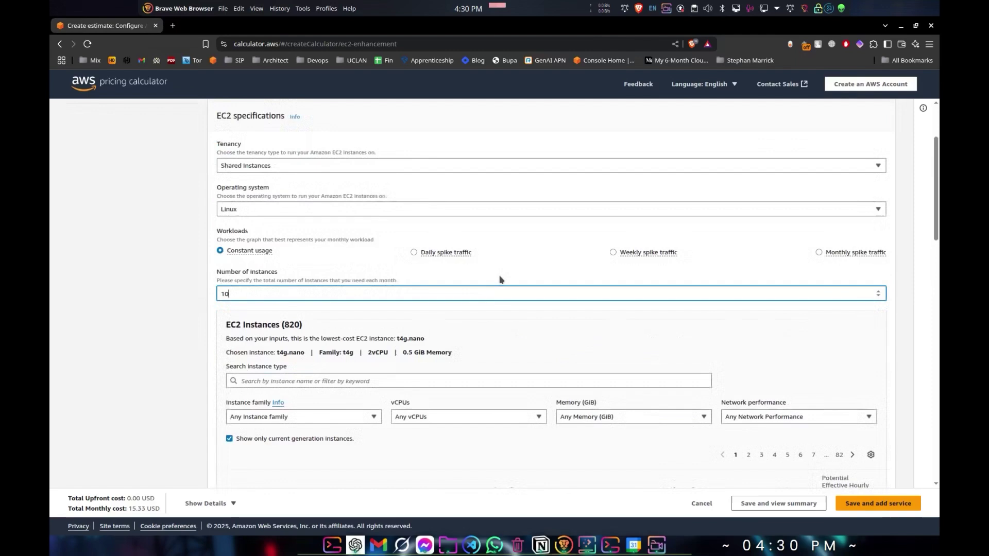
pyautogui.scroll(-2, 354, 280)
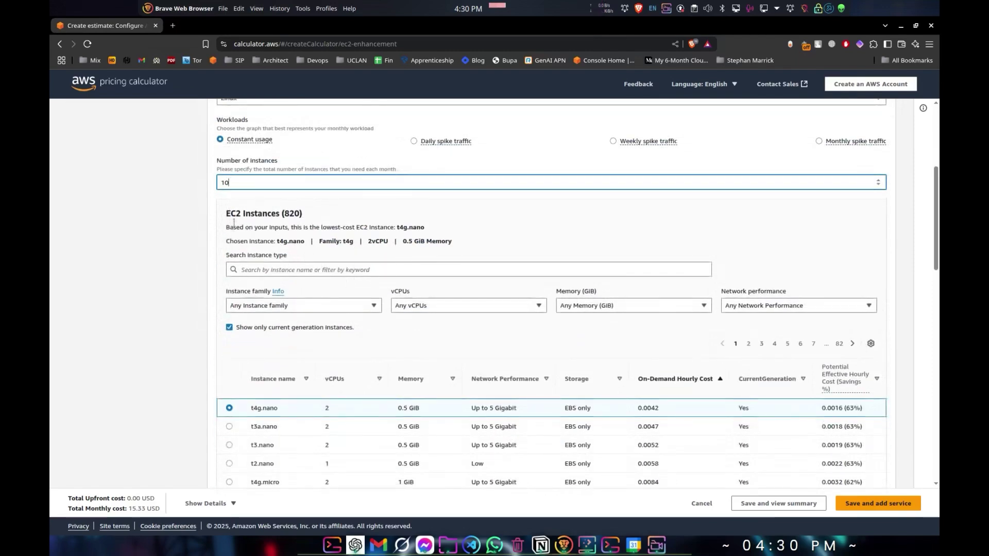
pyautogui.click(265, 222)
pyautogui.moveTo(265, 222); pyautogui.dragTo(274, 219)
pyautogui.click(269, 244)
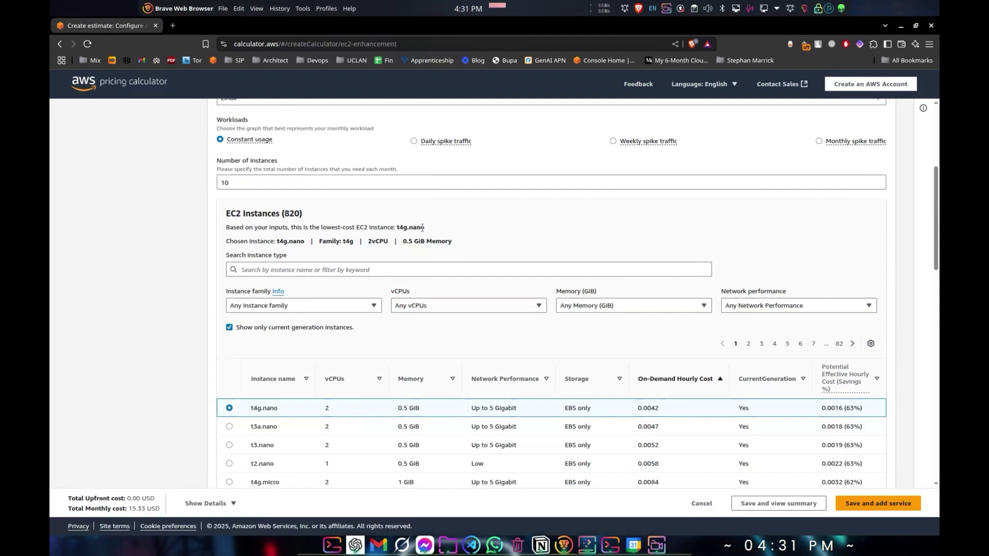
# Browse the EC2 instance table, paging through to the second and fourth pages.
pyautogui.click(387, 271)
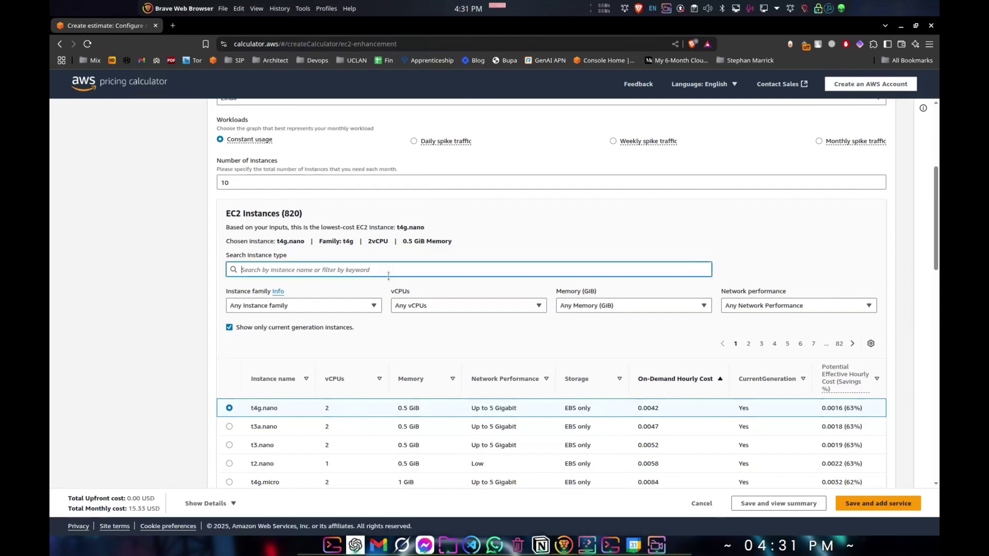
pyautogui.scroll(-2, 441, 296)
pyautogui.scroll(2, 407, 294)
pyautogui.scroll(-3, 397, 324)
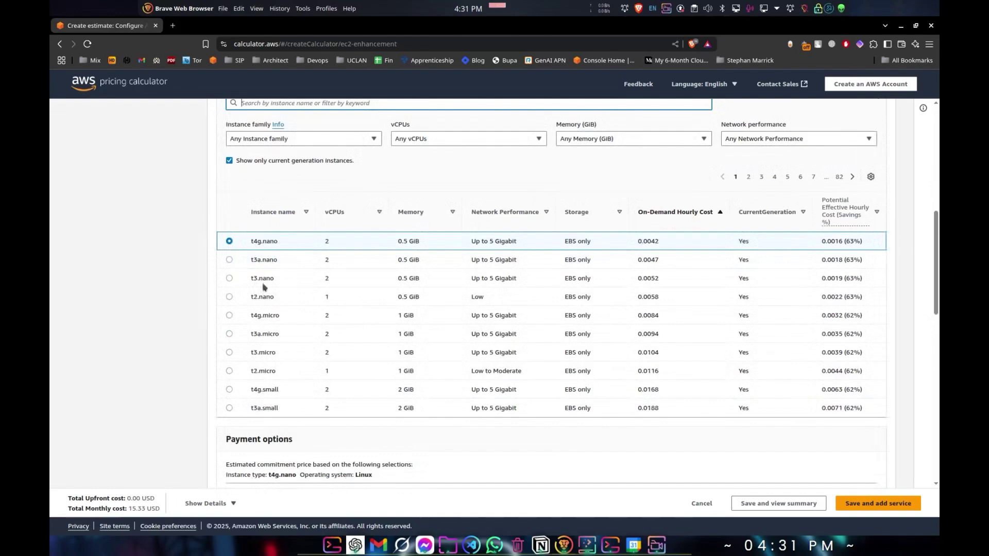
pyautogui.click(749, 178)
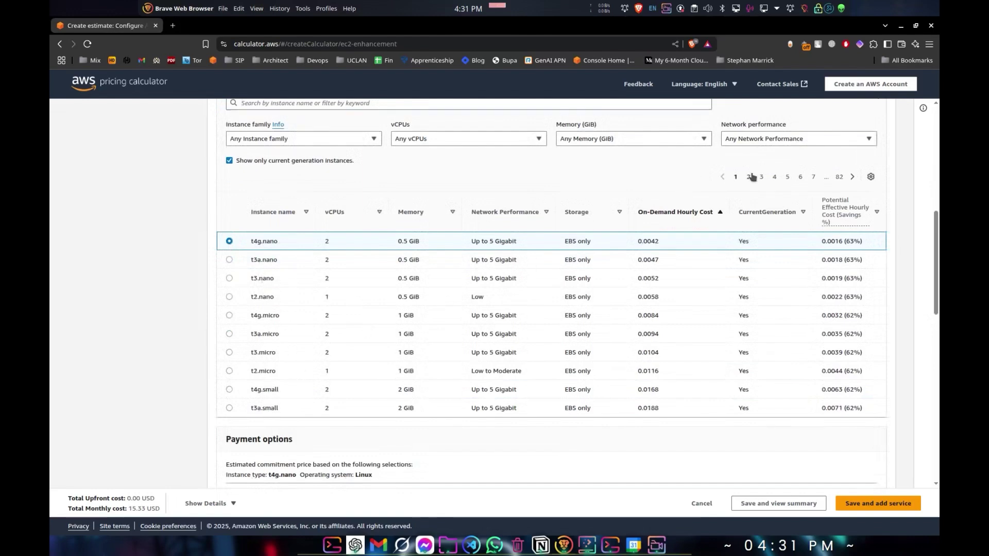
pyautogui.click(775, 178)
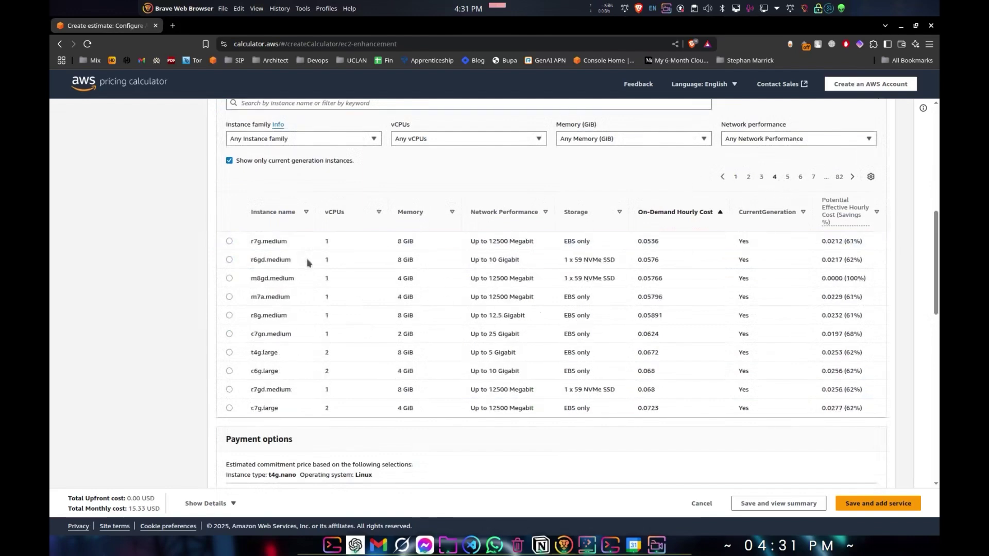
pyautogui.scroll(1, 311, 278)
pyautogui.scroll(1, 311, 278)
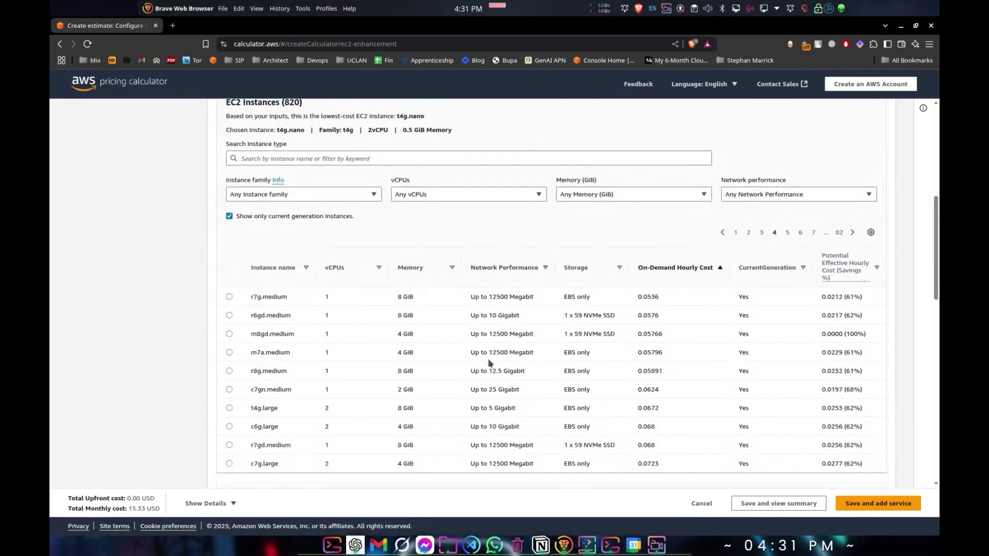
# Filter the instances to 96 vCPUs, leaving 166 types with hpc6a.48xlarge cheapest.
pyautogui.click(419, 197)
pyautogui.click(423, 411)
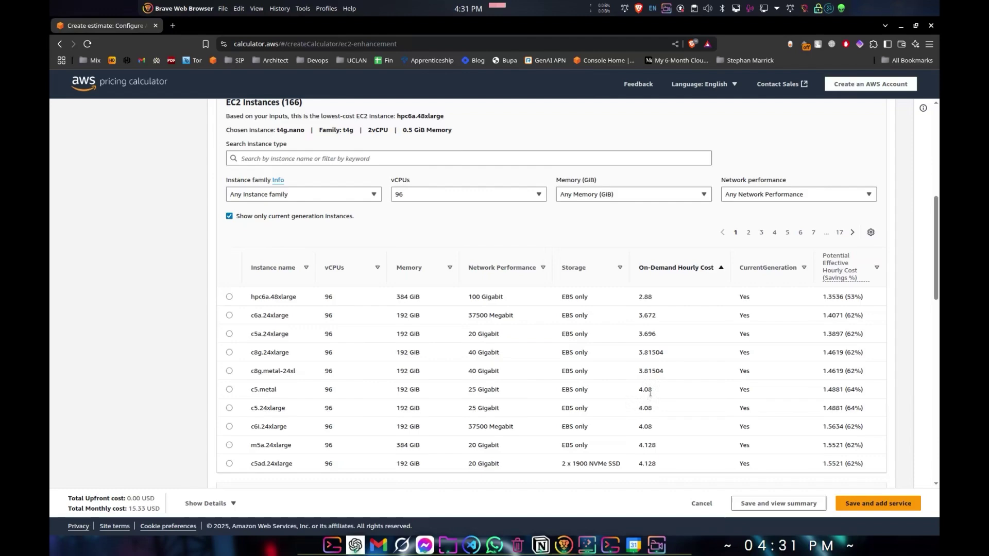
pyautogui.scroll(6, 645, 398)
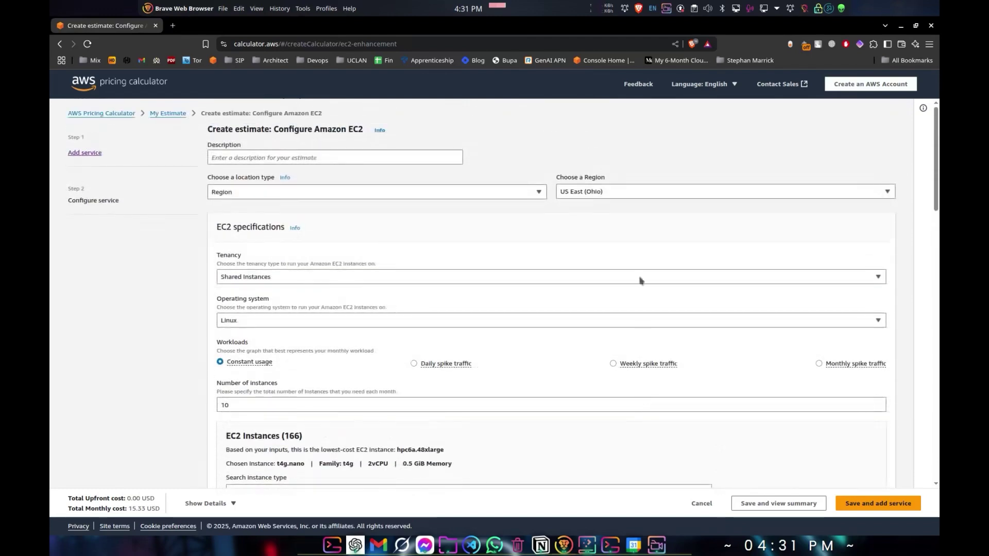
# Check the location type options and keep Region as the location type.
pyautogui.click(378, 191)
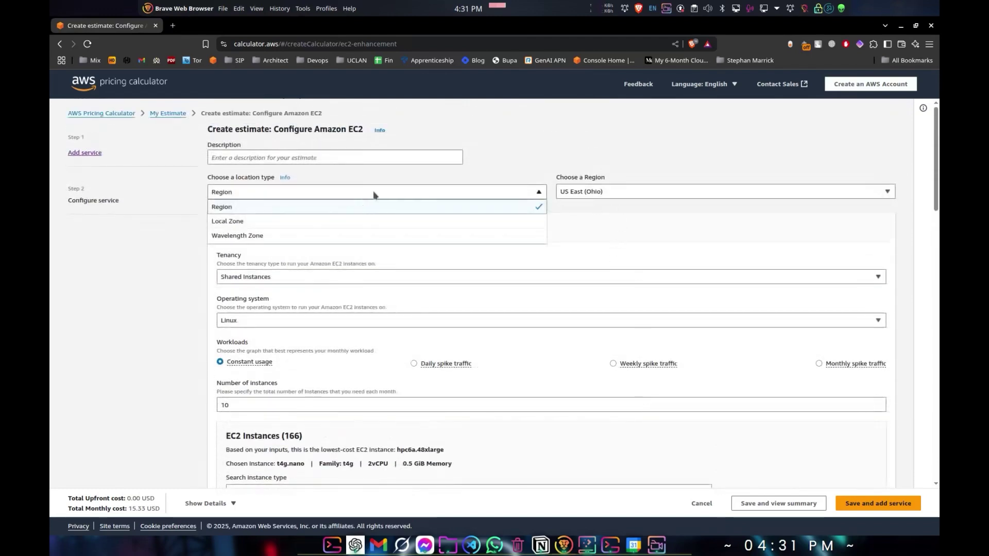
pyautogui.click(633, 205)
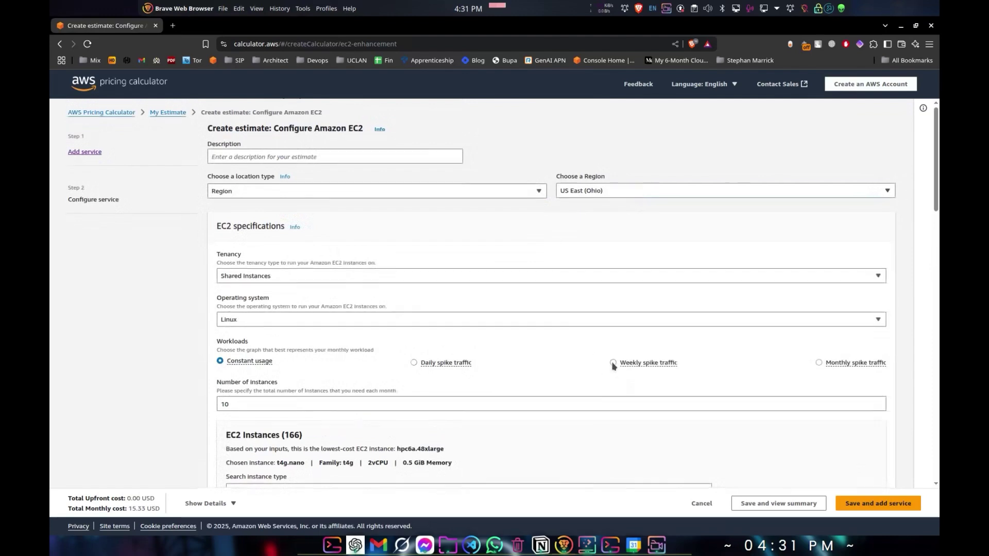
pyautogui.scroll(-4, 616, 401)
pyautogui.scroll(-3, 618, 442)
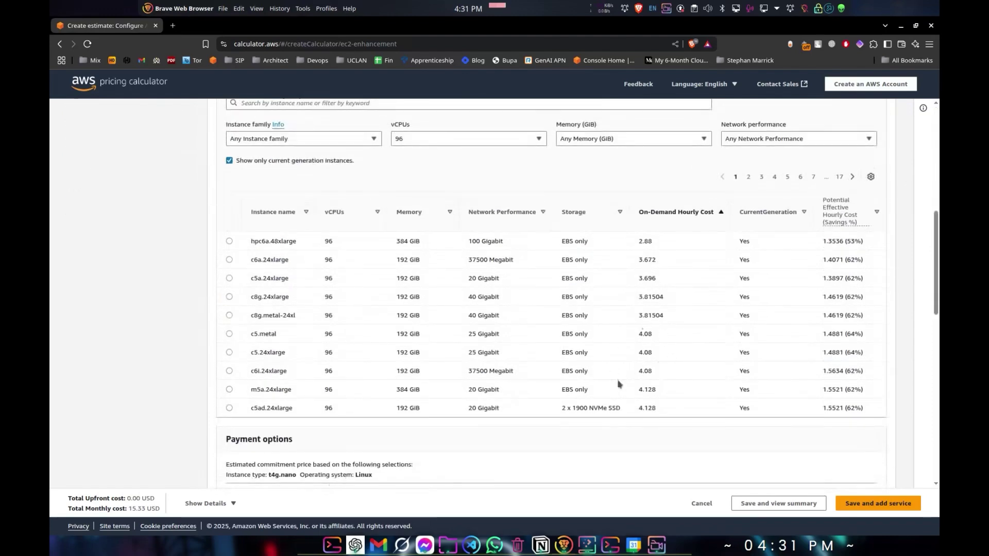
pyautogui.scroll(7, 603, 375)
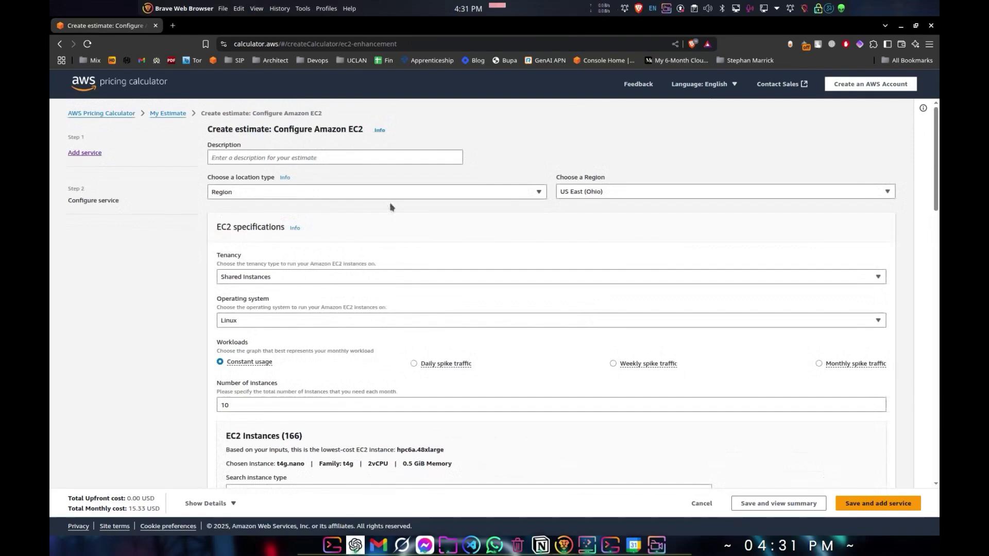
pyautogui.click(418, 192)
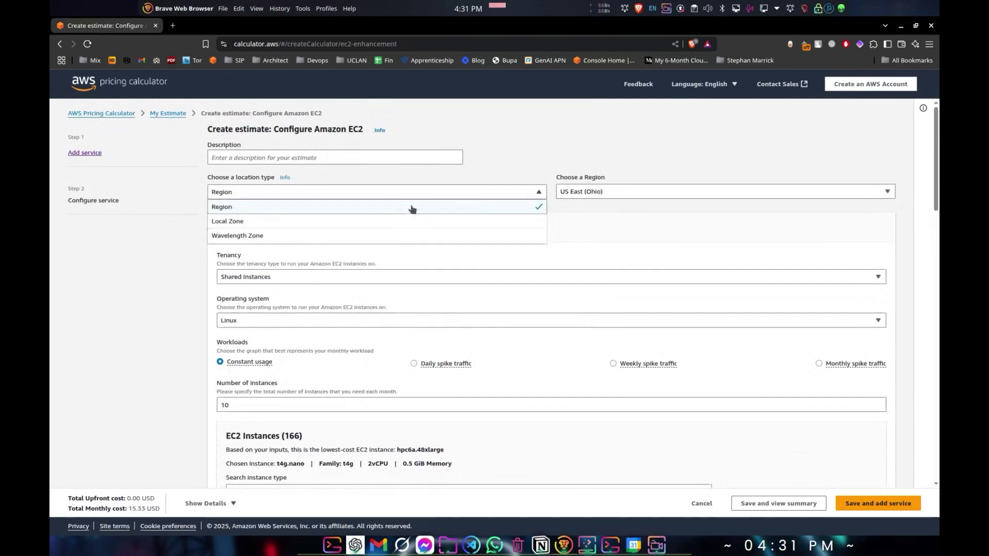
pyautogui.click(618, 204)
# Select Europe (London) as the region, bringing the monthly total to 20.44 USD.
pyautogui.click(619, 195)
pyautogui.scroll(-4, 644, 360)
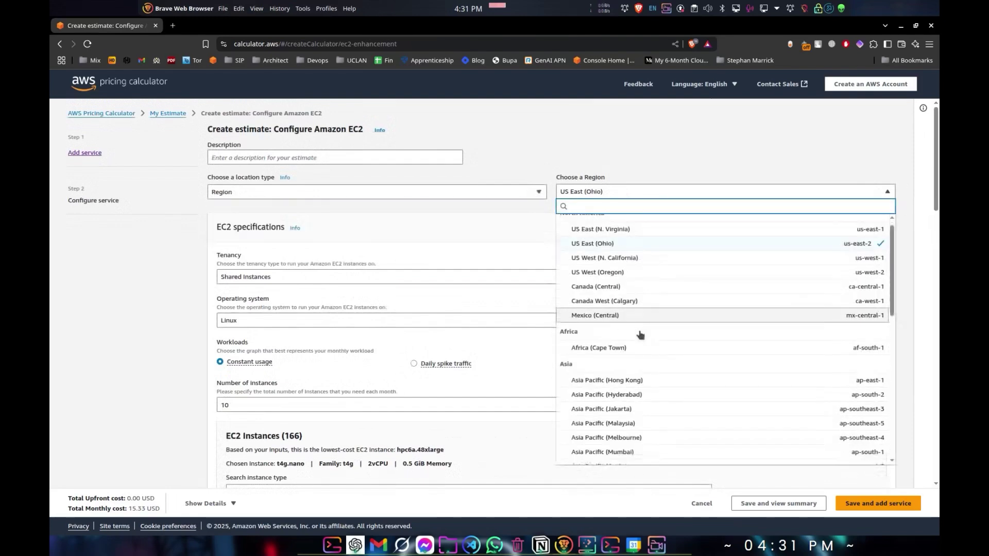
pyautogui.scroll(-4, 644, 368)
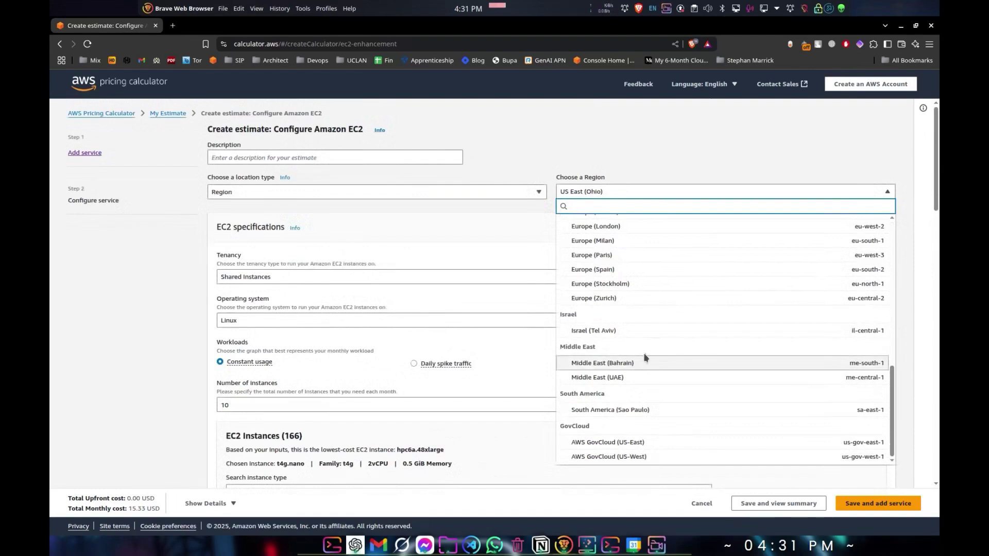
pyautogui.scroll(2, 646, 359)
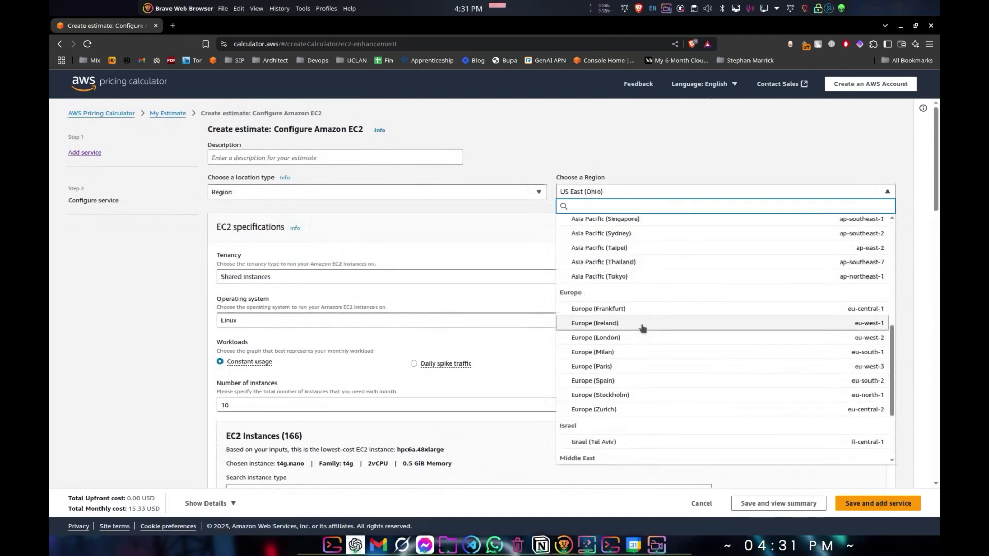
pyautogui.scroll(2, 640, 335)
pyautogui.scroll(6, 639, 337)
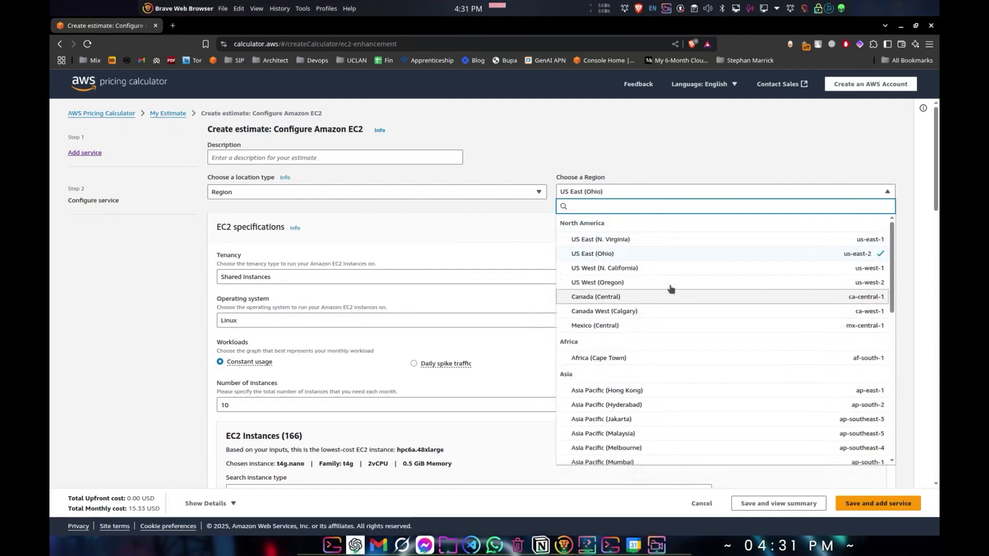
pyautogui.scroll(-4, 672, 304)
pyautogui.scroll(5, 649, 308)
pyautogui.scroll(-8, 625, 311)
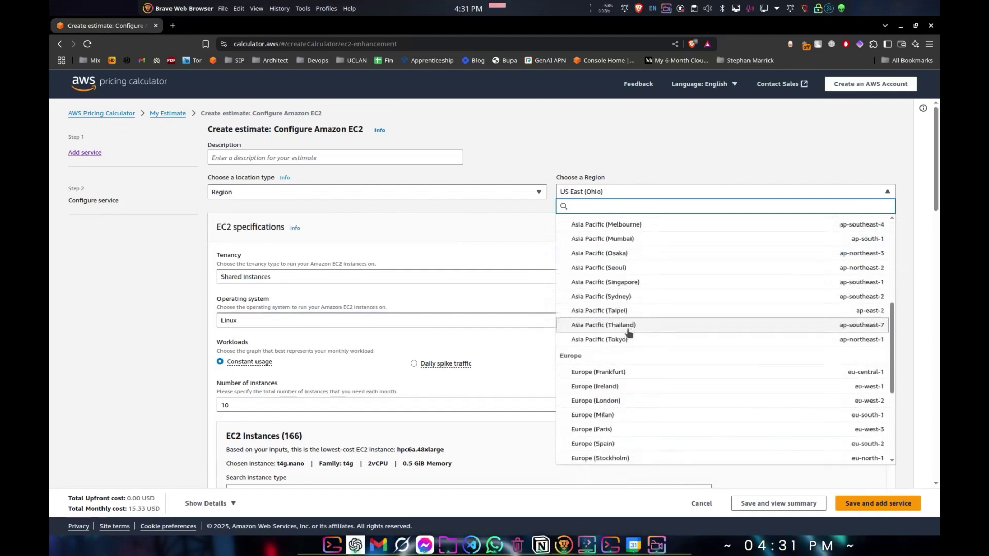
pyautogui.scroll(2, 625, 308)
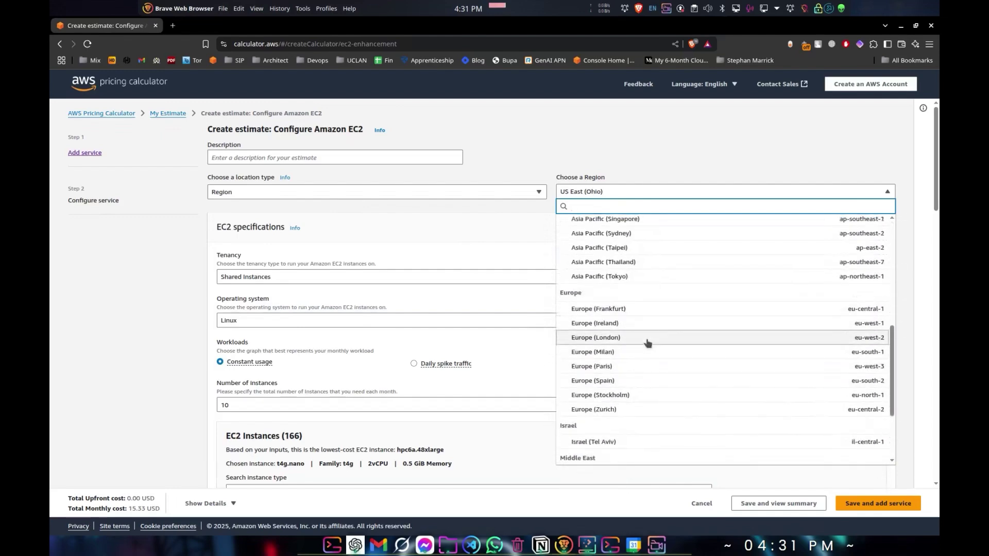
pyautogui.click(645, 340)
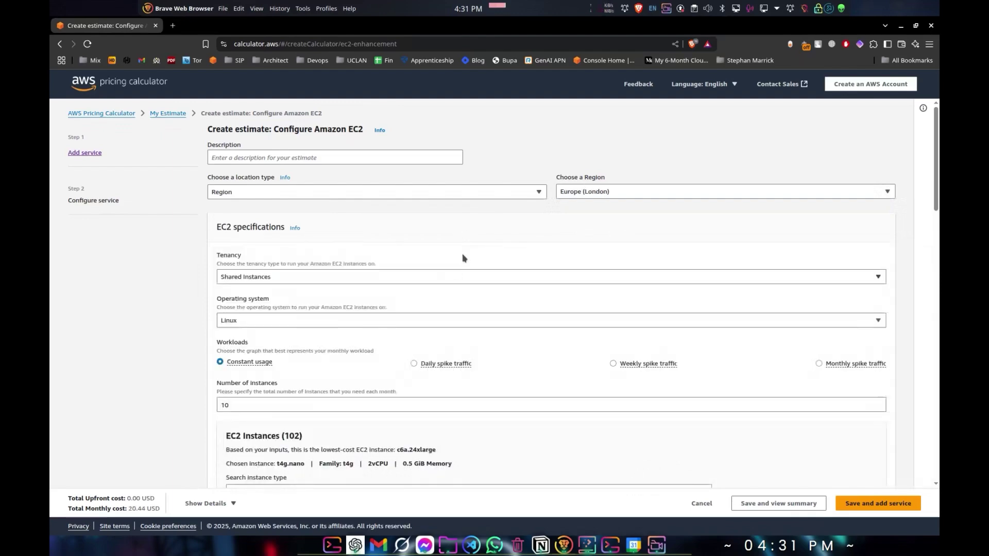
# Review the instance list and highlight the current 20.44 USD monthly total.
pyautogui.scroll(-4, 463, 257)
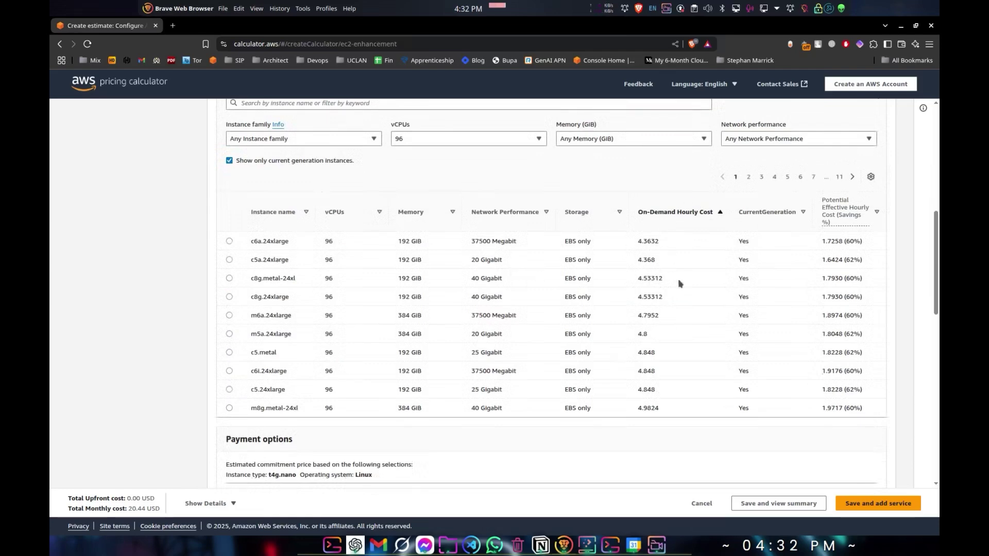
pyautogui.scroll(2, 643, 325)
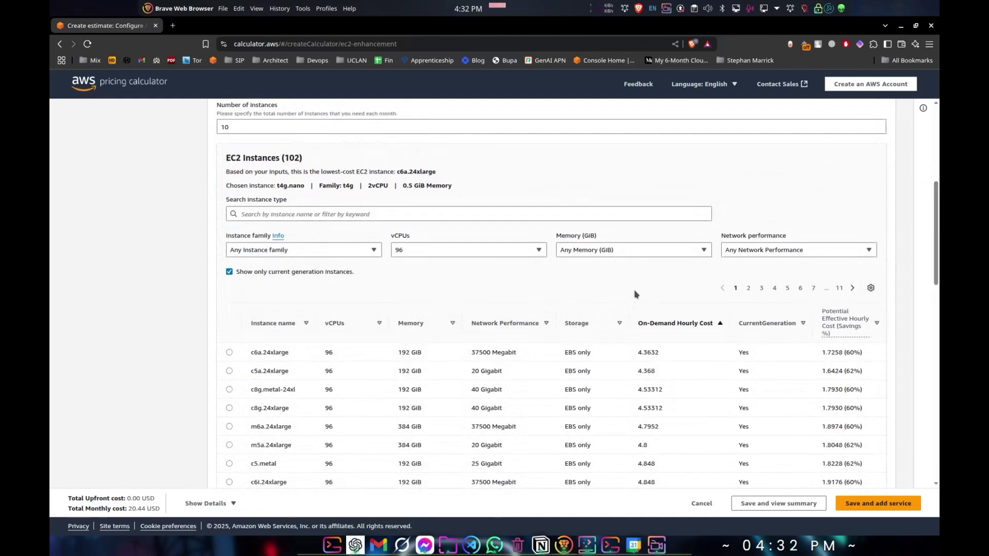
pyautogui.scroll(-2, 647, 369)
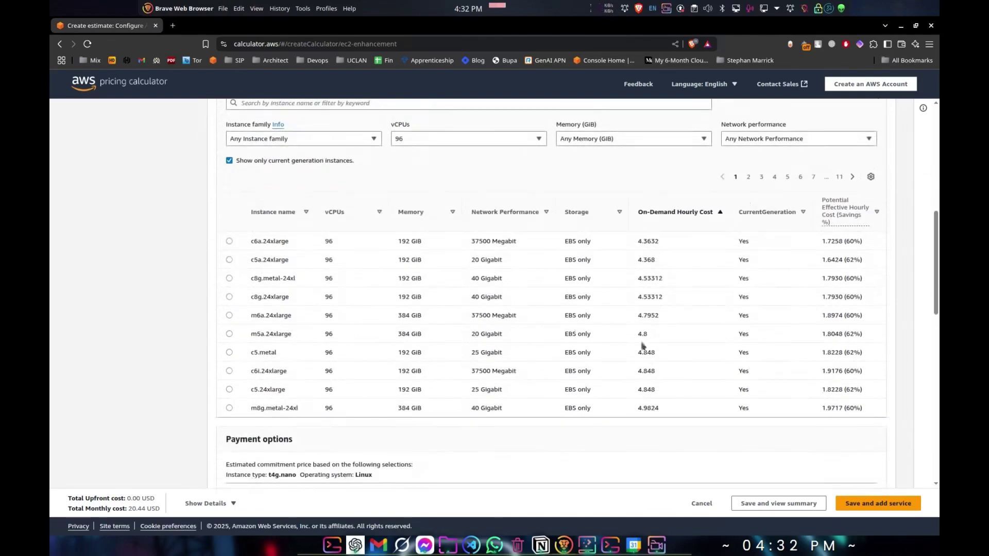
pyautogui.scroll(3, 282, 381)
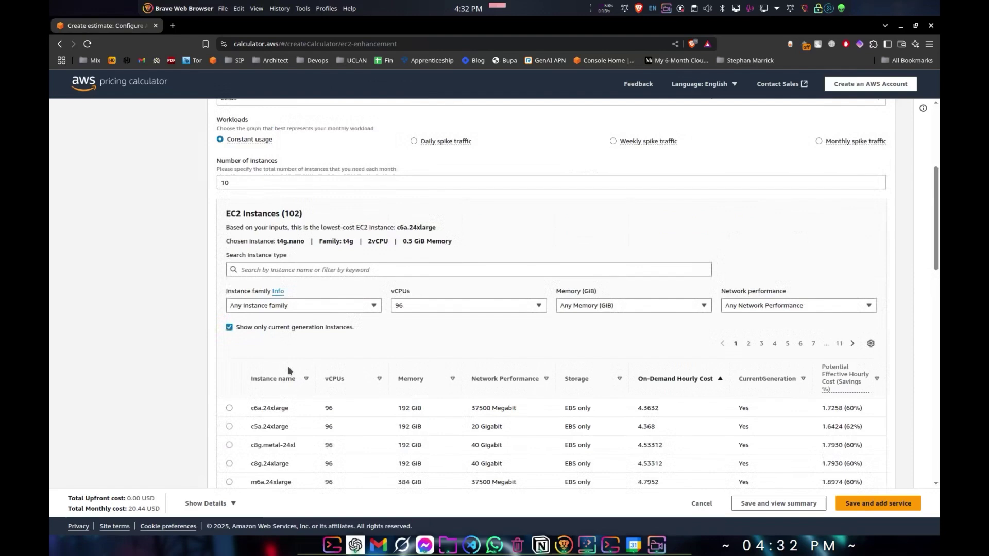
pyautogui.scroll(-2, 301, 369)
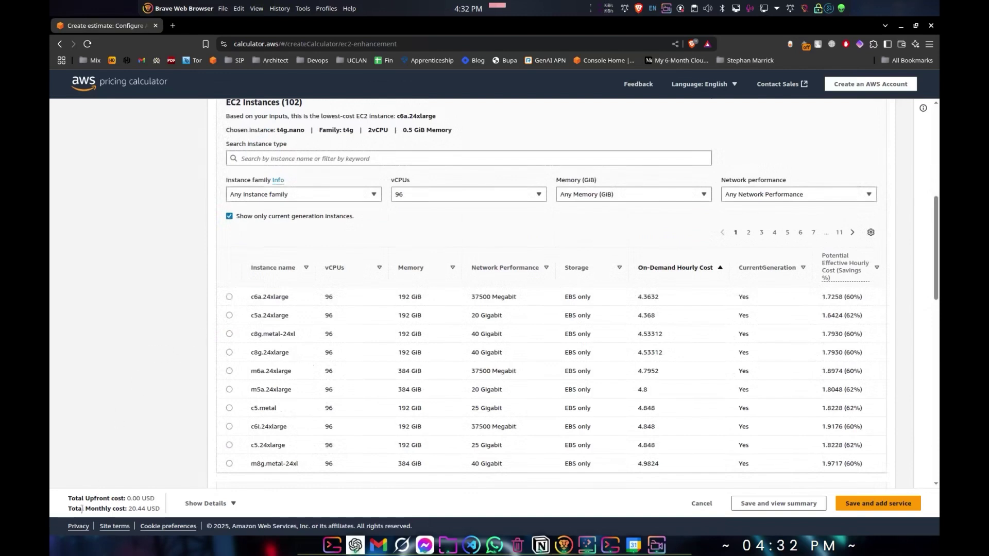
pyautogui.moveTo(72, 509); pyautogui.dragTo(159, 506)
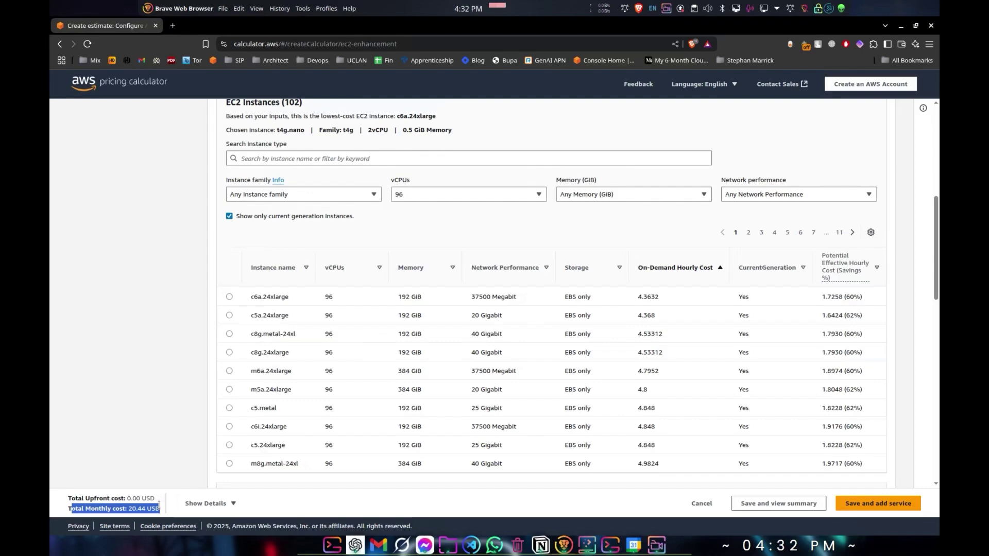
# Select m6a.24xlarge (96 vCPU, 384 GiB), raising the monthly total to 18,210.29 USD.
pyautogui.scroll(4, 209, 453)
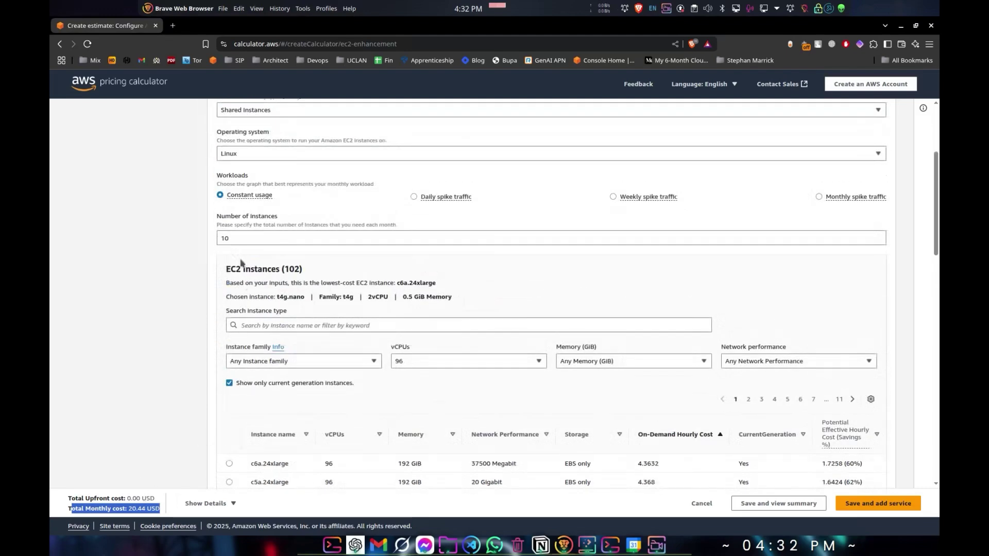
pyautogui.scroll(-3, 381, 352)
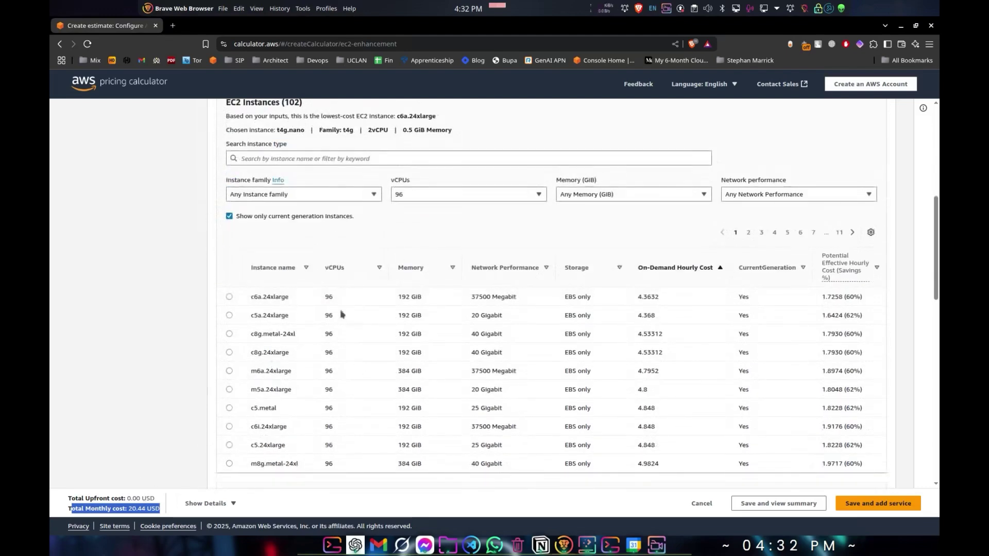
pyautogui.scroll(-4, 360, 352)
pyautogui.scroll(3, 533, 299)
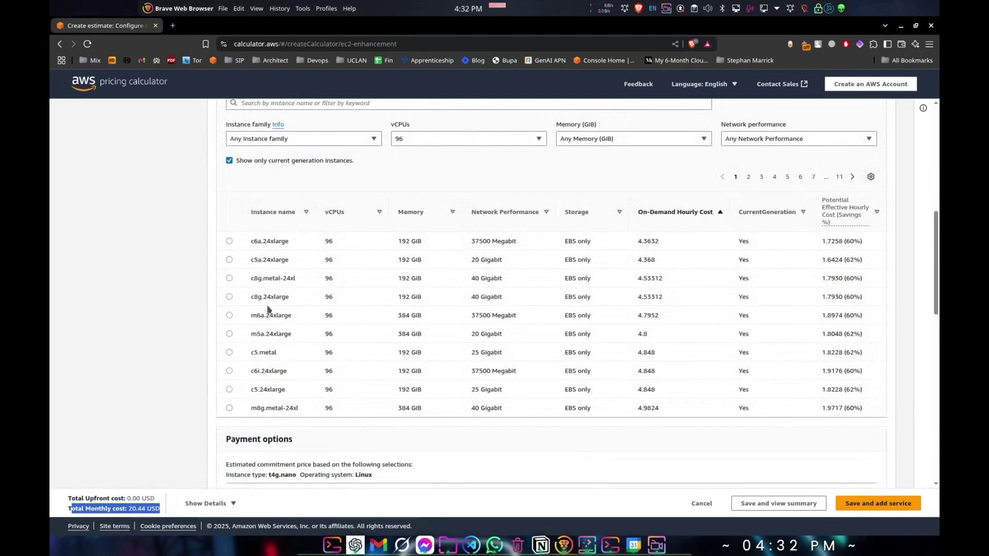
pyautogui.click(230, 316)
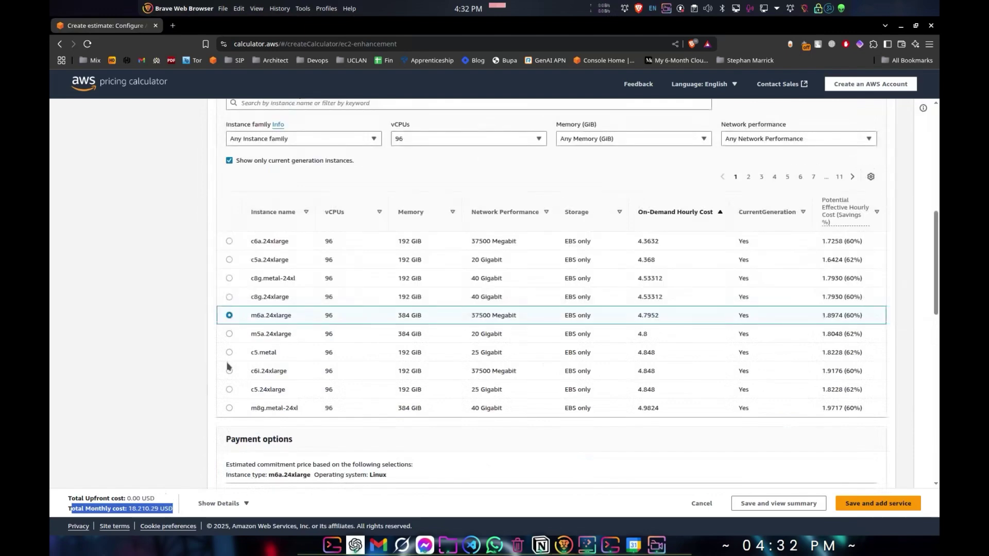
pyautogui.moveTo(128, 508); pyautogui.dragTo(179, 514)
# Compare On-Demand and Compute Savings Plans pricing, noting the 1,821.03 savings-plan monthly price.
pyautogui.scroll(-5, 488, 349)
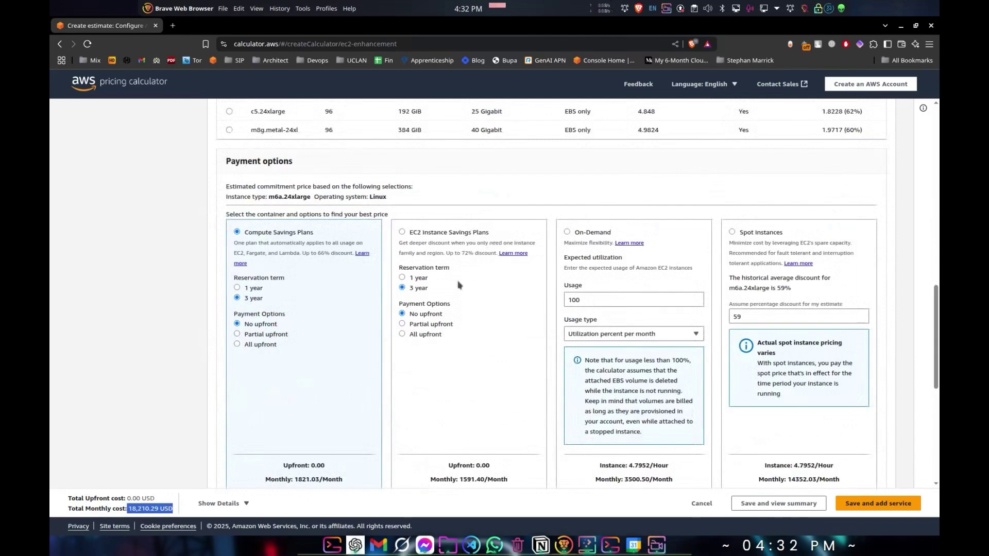
pyautogui.scroll(-2, 340, 294)
pyautogui.scroll(1, 569, 301)
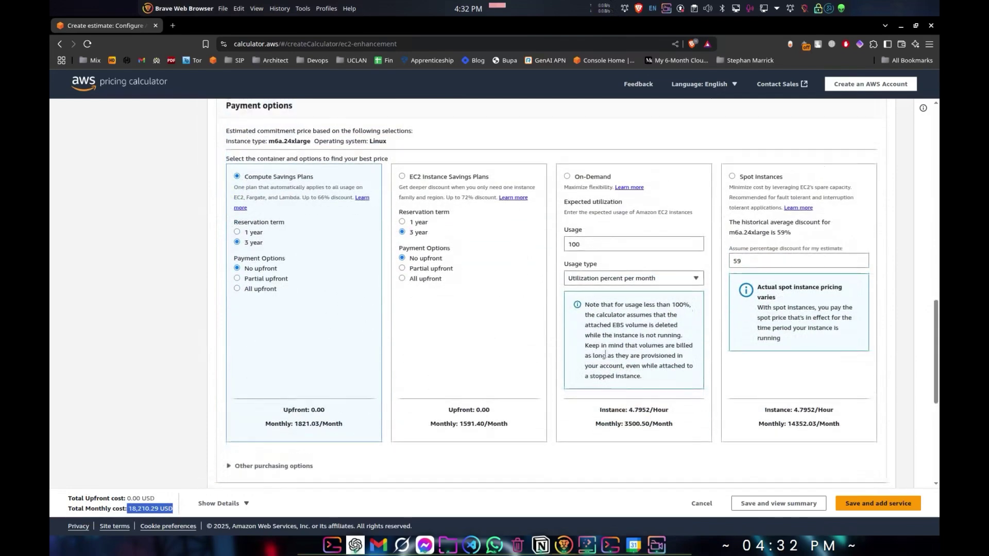
pyautogui.click(567, 176)
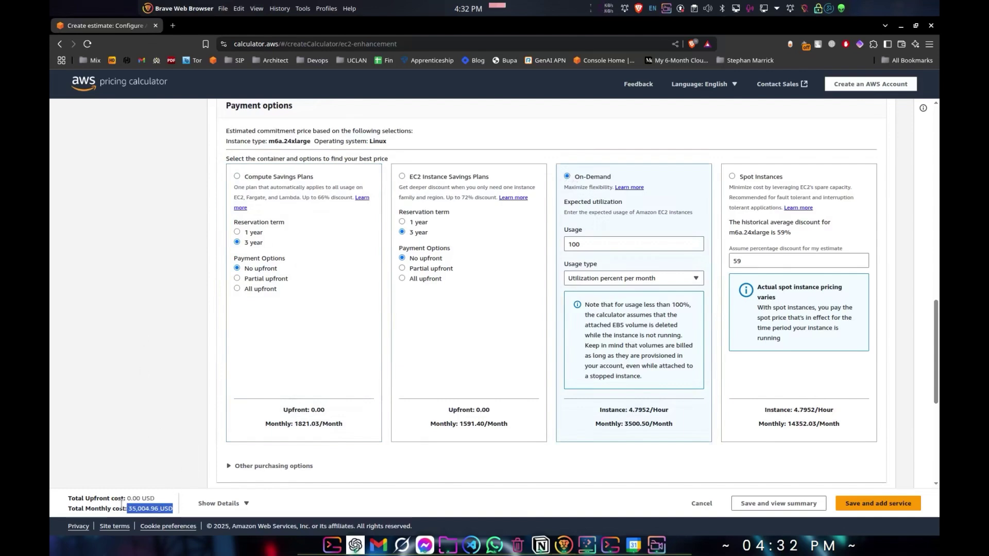
pyautogui.moveTo(125, 509); pyautogui.dragTo(155, 505)
pyautogui.click(300, 178)
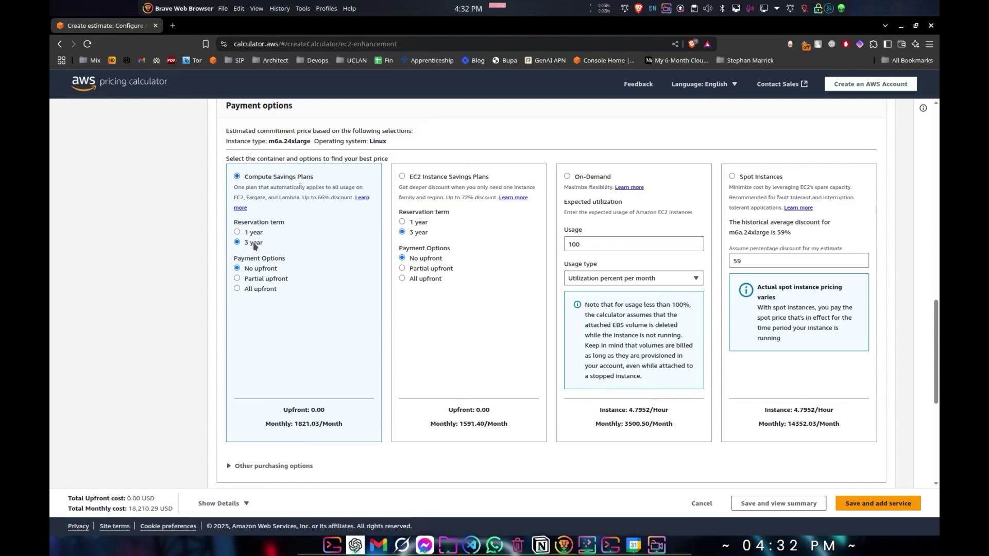
pyautogui.moveTo(295, 425); pyautogui.dragTo(341, 429)
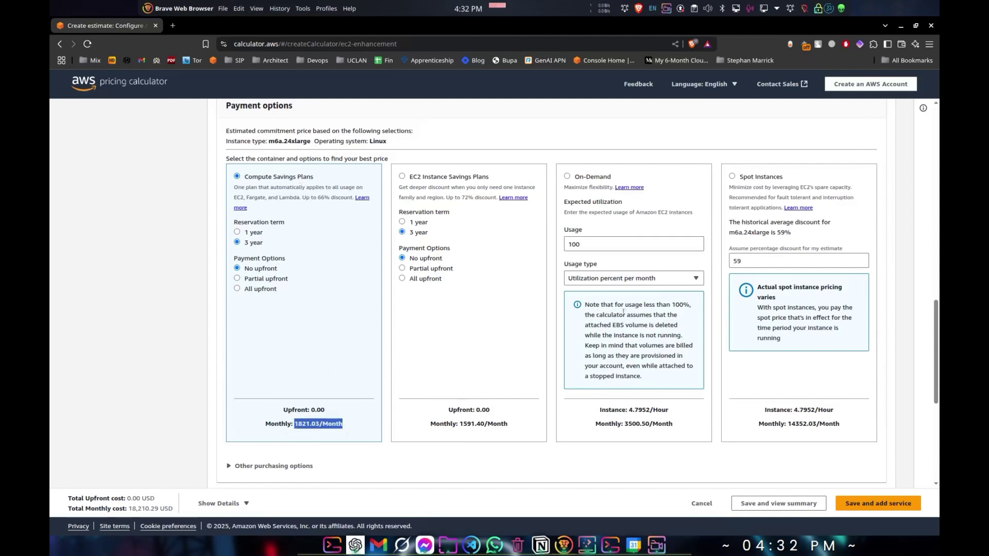
pyautogui.click(605, 186)
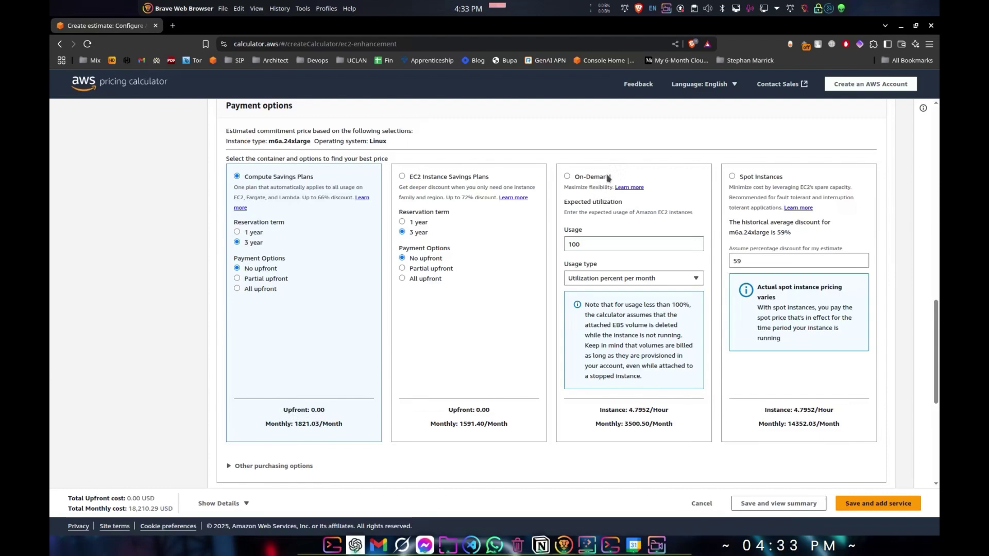
# Switch the payment option back to On-Demand and review the page.
pyautogui.click(606, 178)
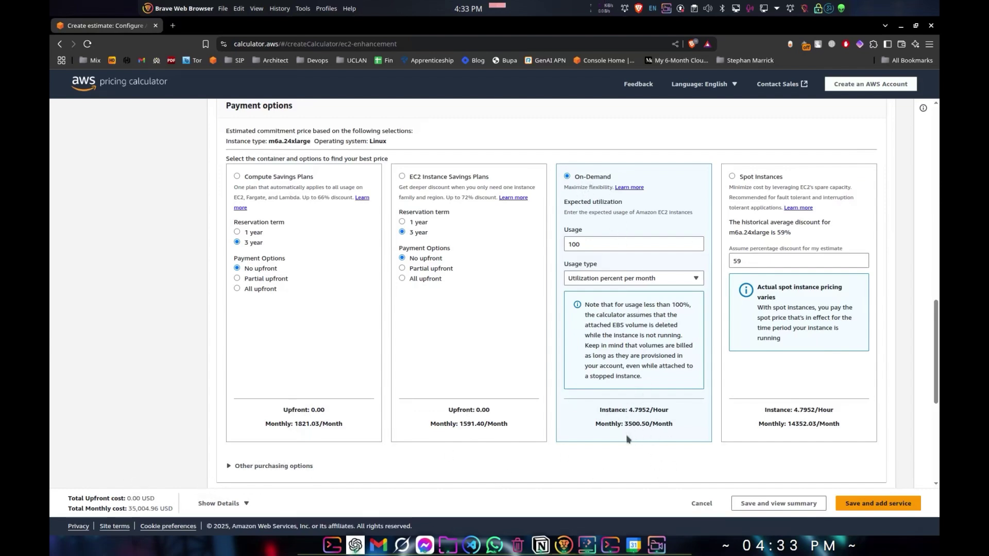
pyautogui.scroll(-1, 571, 259)
pyautogui.scroll(3, 543, 313)
pyautogui.scroll(-3, 577, 317)
pyautogui.scroll(2, 751, 223)
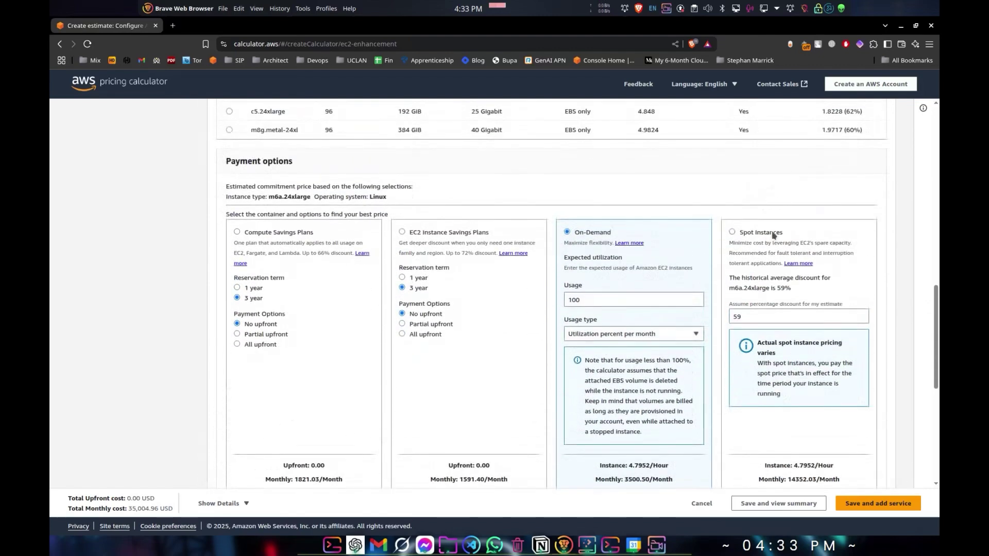
# Choose Spot Instances pricing at 59% discount, lowering the monthly total to 14,352.03 USD.
pyautogui.click(773, 231)
pyautogui.scroll(-2, 798, 366)
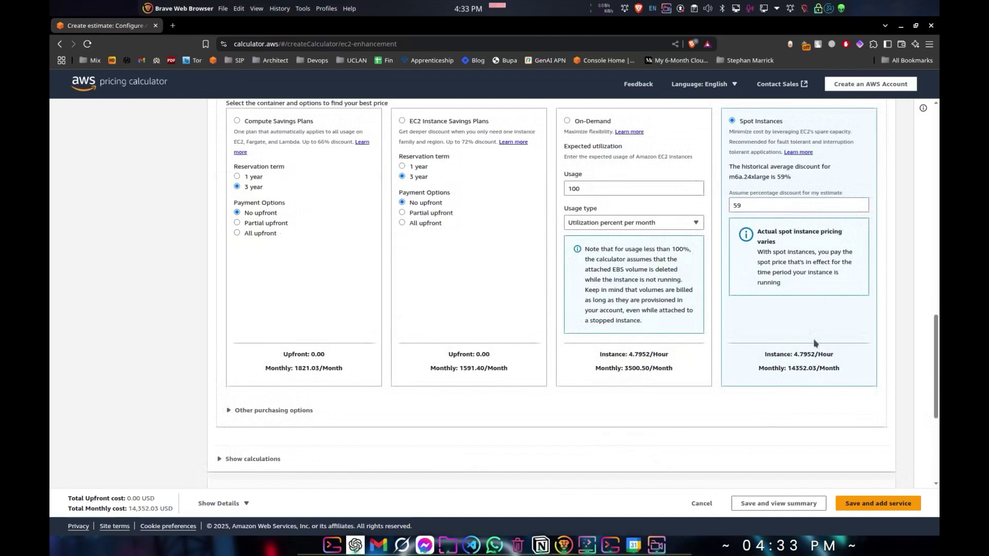
pyautogui.scroll(1, 814, 339)
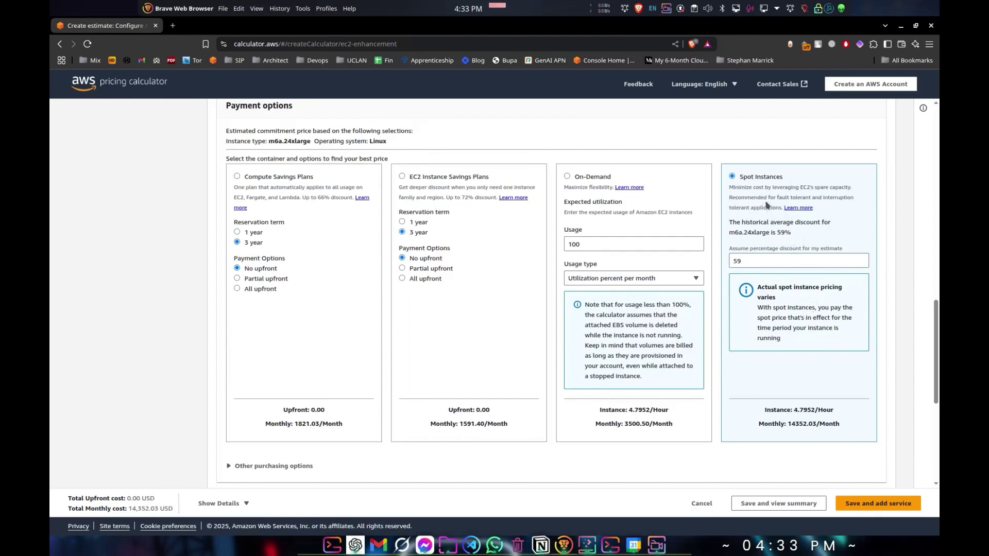
pyautogui.moveTo(751, 199); pyautogui.dragTo(849, 206)
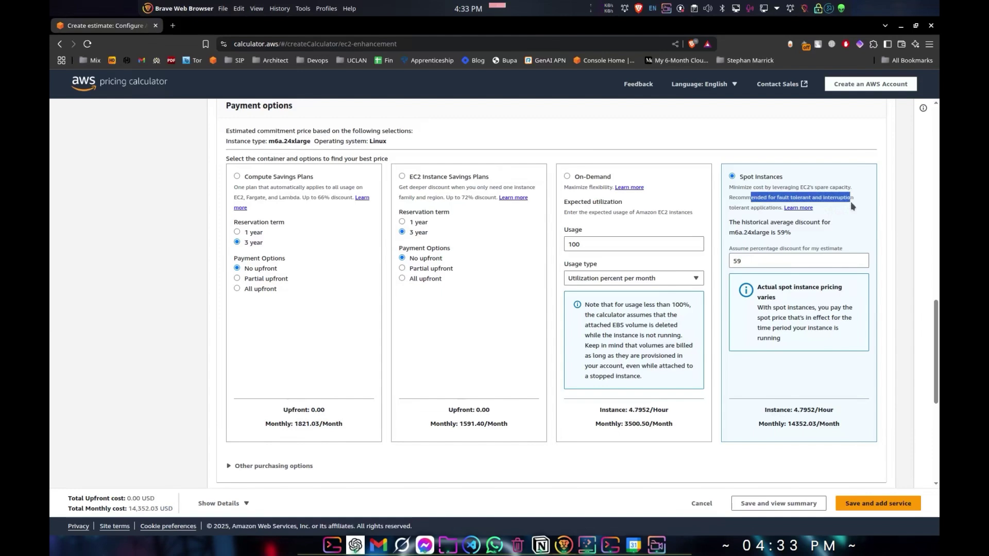
pyautogui.click(851, 205)
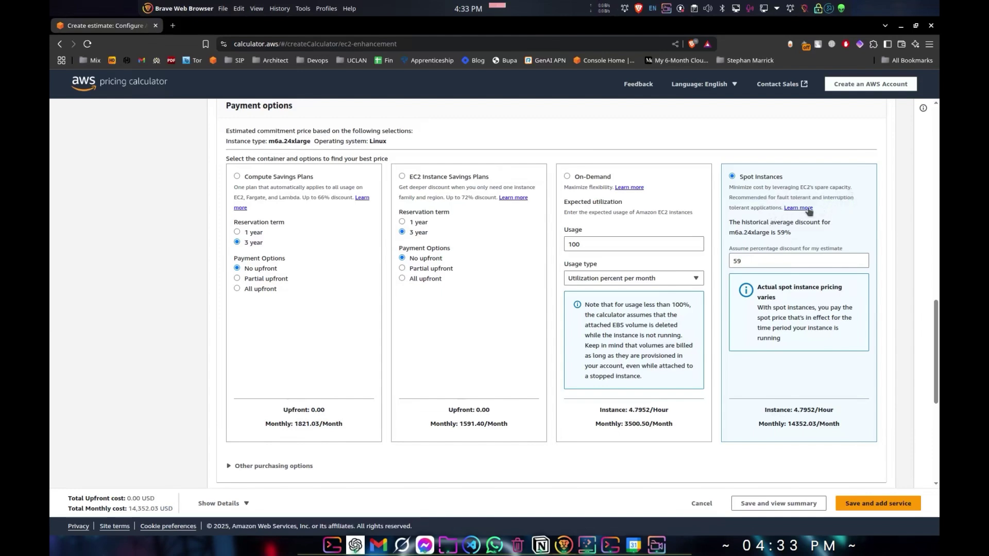
pyautogui.moveTo(823, 197); pyautogui.dragTo(844, 197)
pyautogui.scroll(-1, 799, 296)
pyautogui.scroll(1, 791, 262)
# Expand the Amazon EBS settings and keep gp3 as the storage type.
pyautogui.scroll(-4, 587, 376)
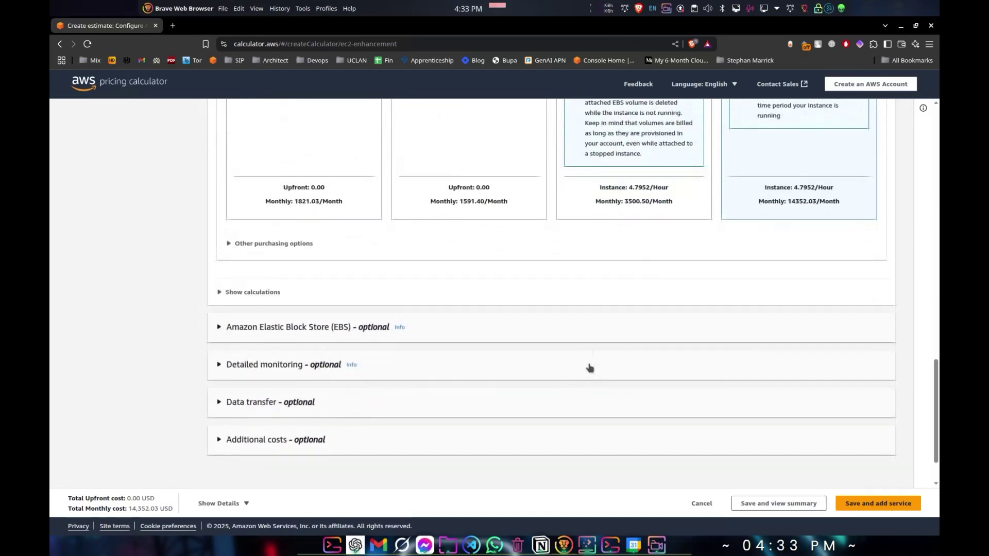
pyautogui.click(287, 326)
pyautogui.scroll(-4, 278, 361)
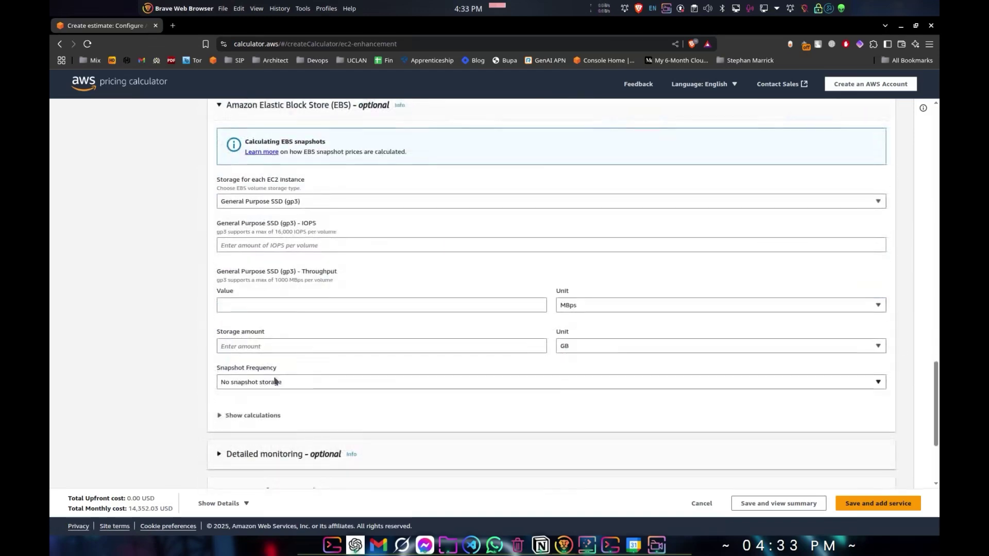
pyautogui.scroll(-3, 254, 390)
pyautogui.scroll(9, 255, 388)
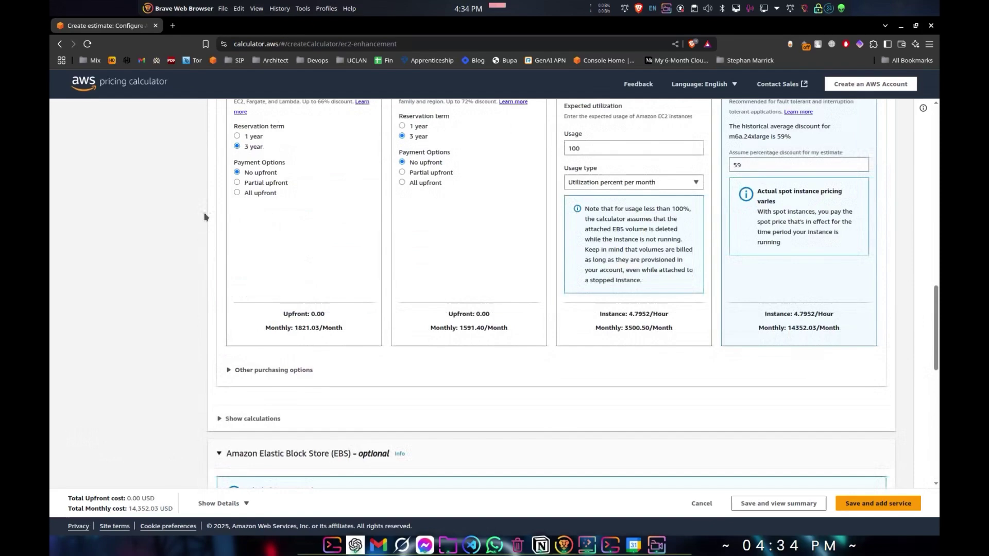
pyautogui.scroll(20, 375, 293)
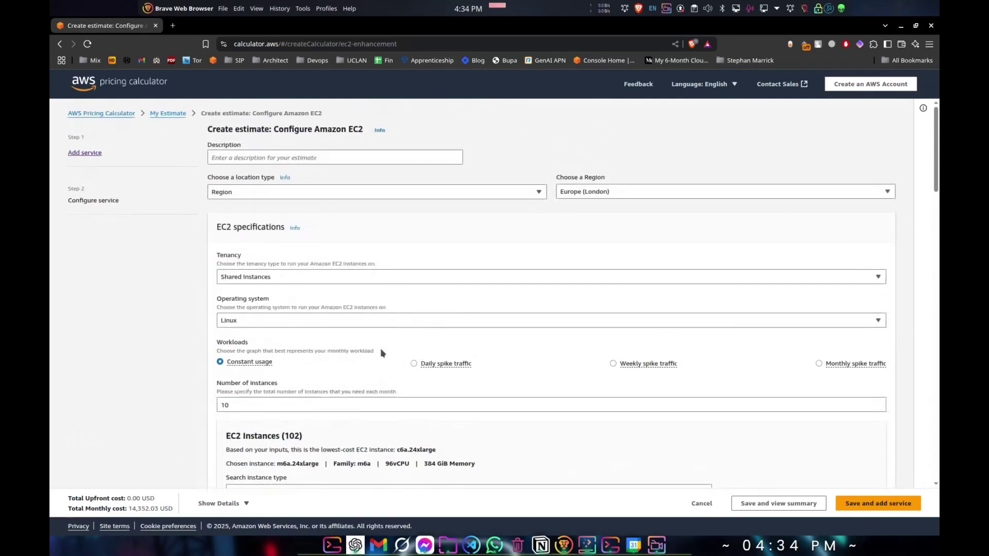
pyautogui.moveTo(316, 130); pyautogui.dragTo(367, 130)
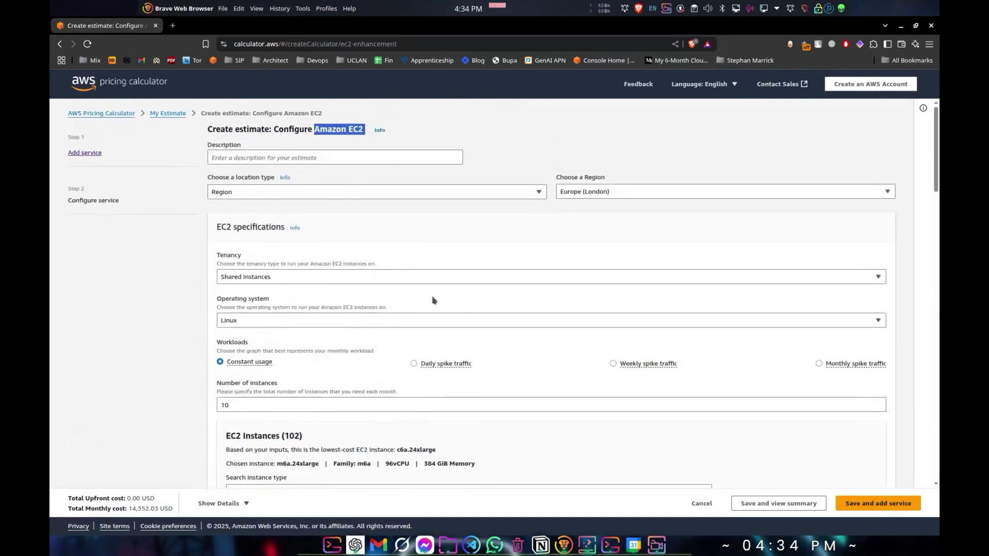
pyautogui.scroll(-15, 437, 298)
pyautogui.scroll(-8, 450, 320)
pyautogui.scroll(3, 349, 263)
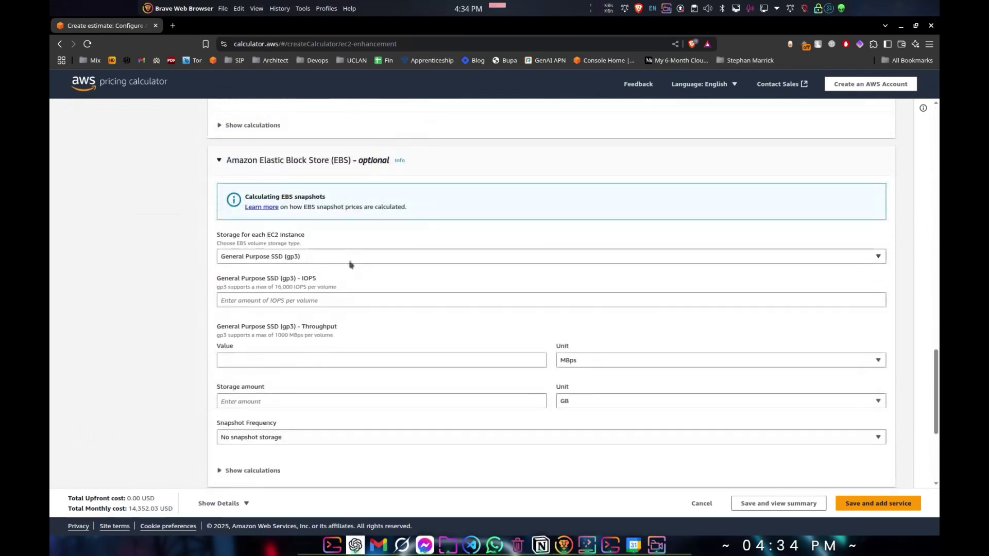
pyautogui.click(340, 257)
pyautogui.click(340, 257)
# Enter 100 GB of EBS storage per instance, raising the monthly total to 14,444.83 USD.
pyautogui.click(391, 366)
pyautogui.click(407, 398)
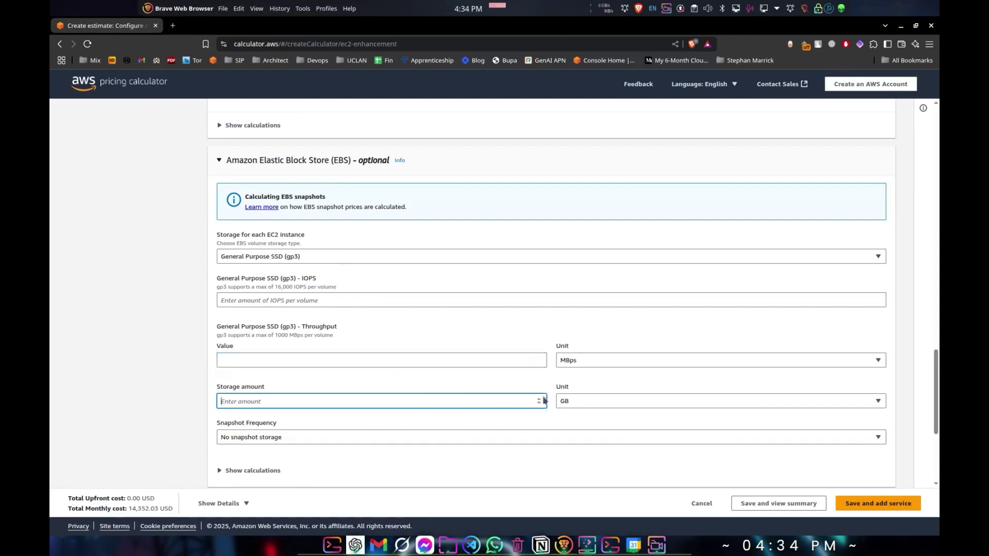
pyautogui.write('100')
pyautogui.click(629, 406)
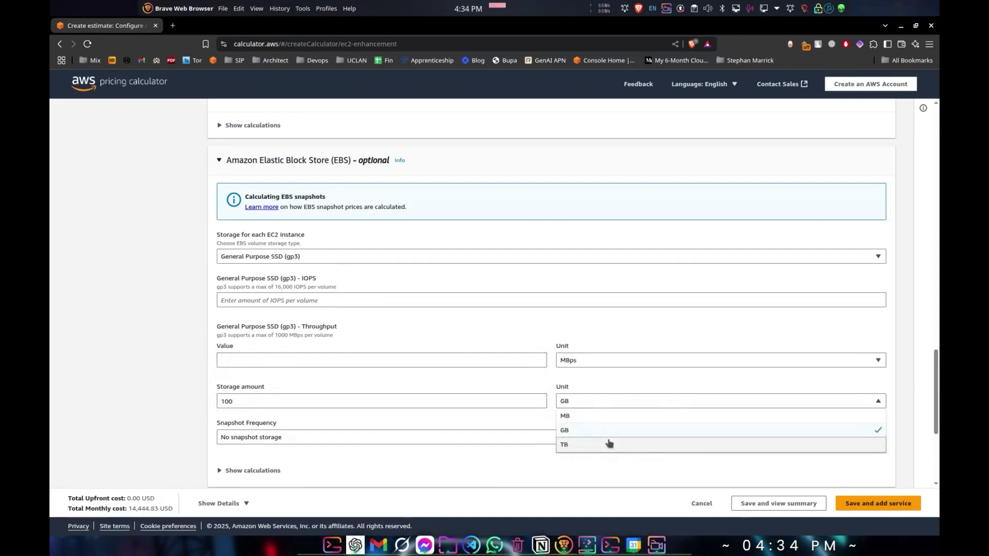
pyautogui.click(609, 444)
pyautogui.click(584, 404)
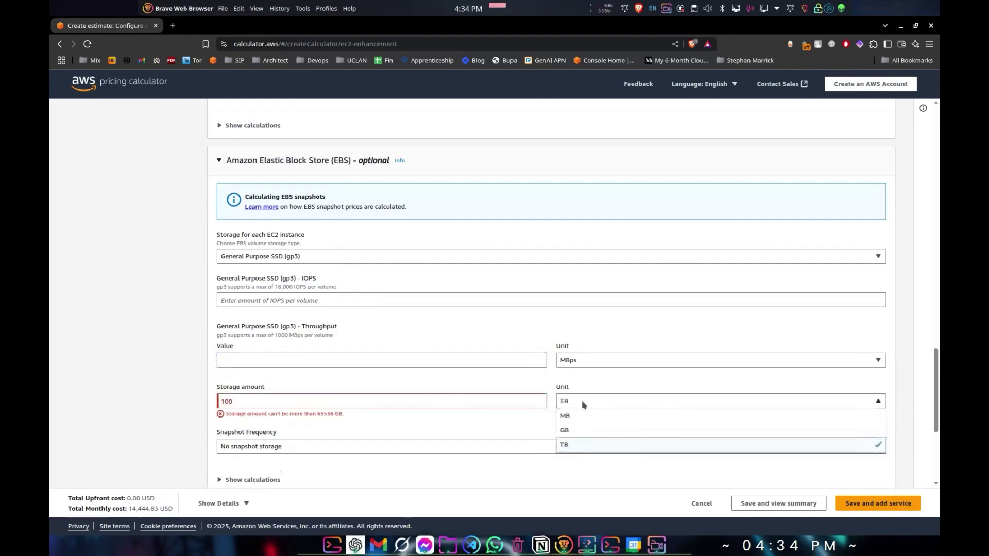
pyautogui.click(580, 428)
pyautogui.scroll(-3, 476, 431)
pyautogui.scroll(-1, 475, 431)
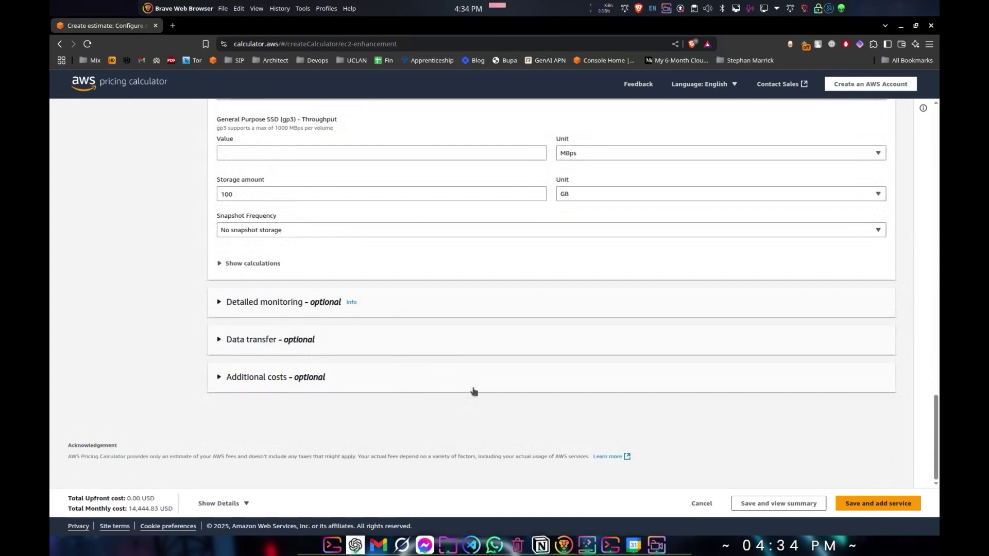
# Expand the detailed monitoring and data transfer sections of the EC2 estimate.
pyautogui.click(262, 309)
pyautogui.click(245, 397)
pyautogui.scroll(-1, 303, 410)
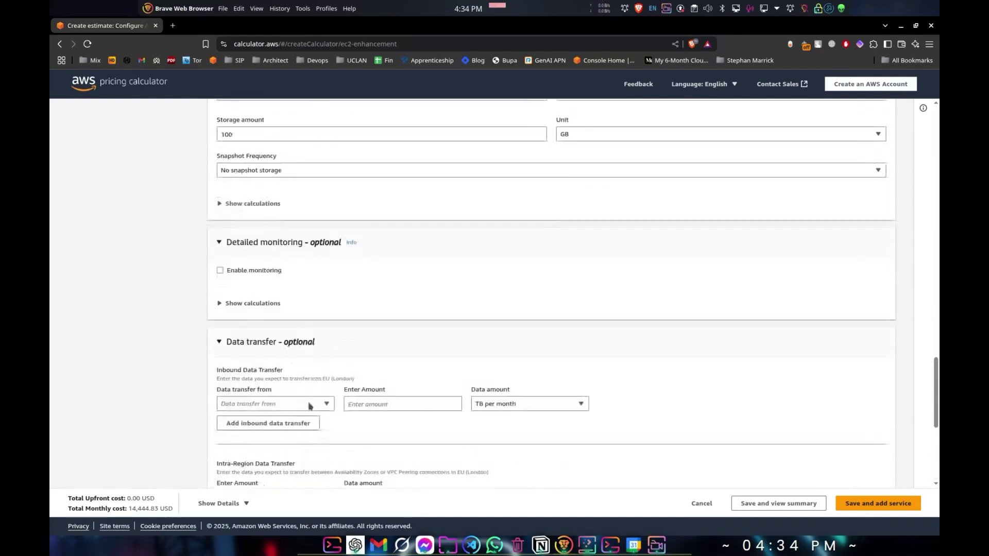
pyautogui.scroll(1, 303, 410)
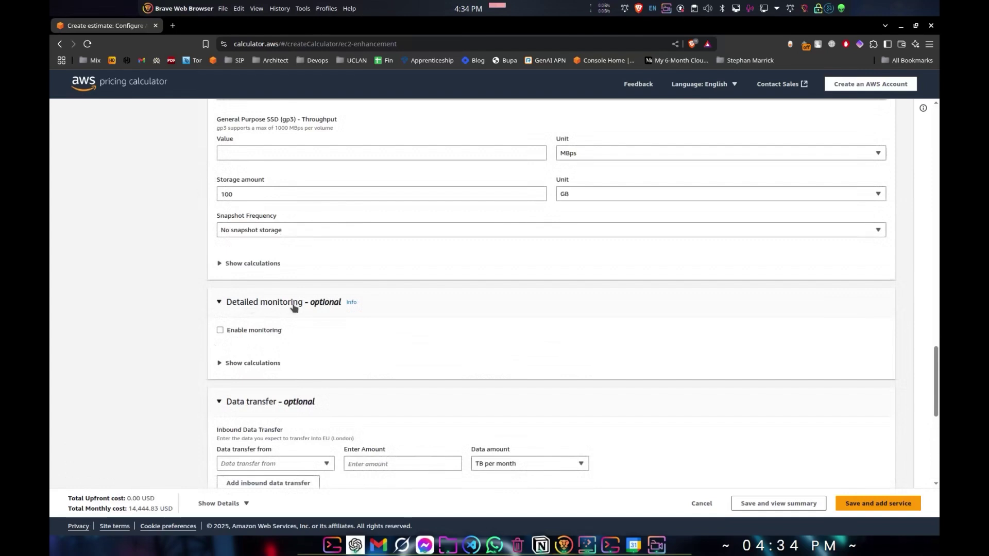
pyautogui.scroll(-1, 300, 330)
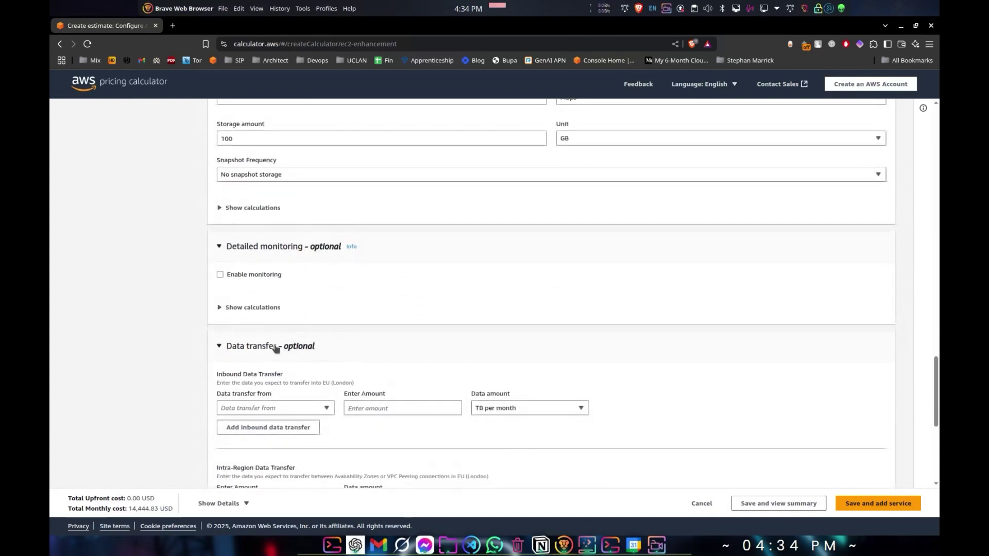
pyautogui.scroll(-4, 345, 295)
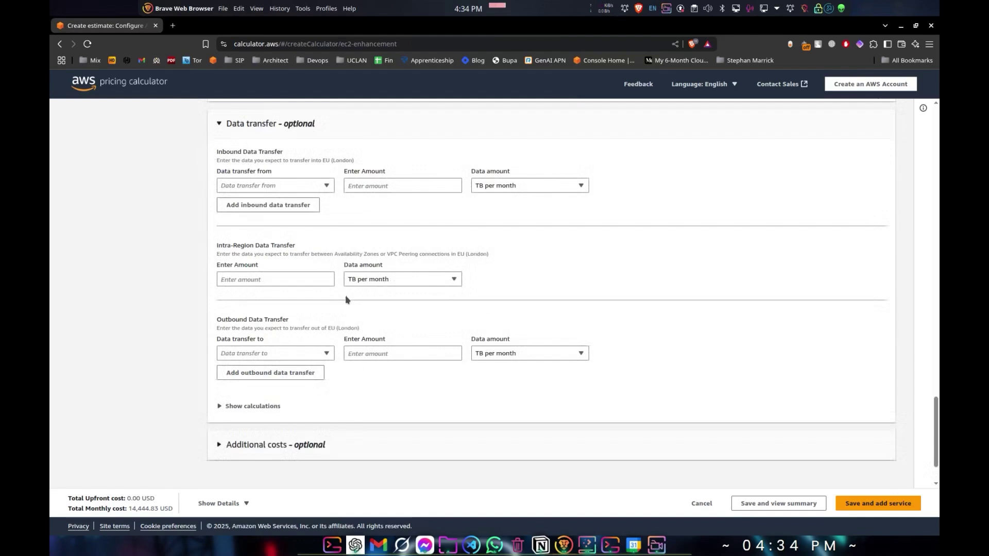
pyautogui.scroll(1, 351, 294)
pyautogui.scroll(-2, 360, 355)
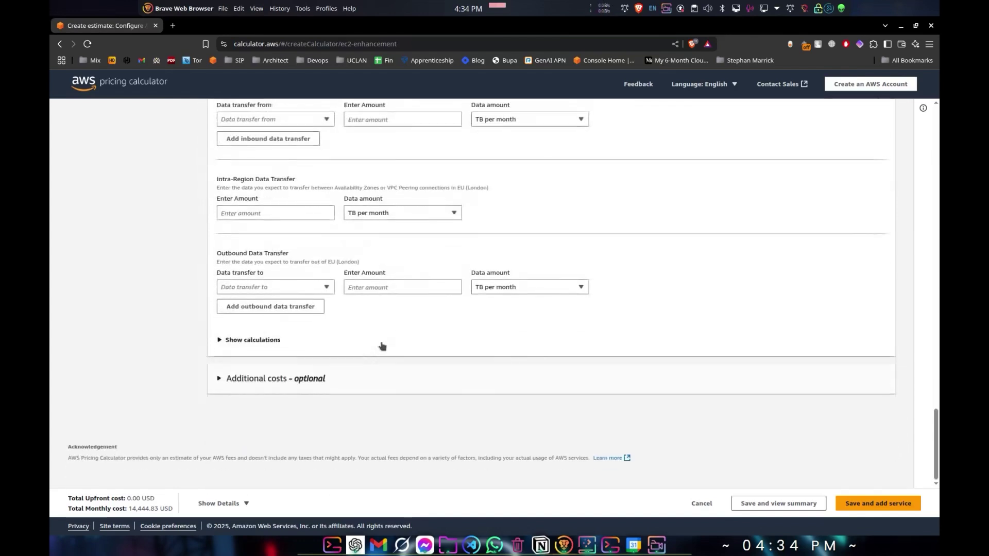
# Open 'Additional costs - optional' and read its placeholder cost description.
pyautogui.click(289, 380)
pyautogui.scroll(-1, 309, 361)
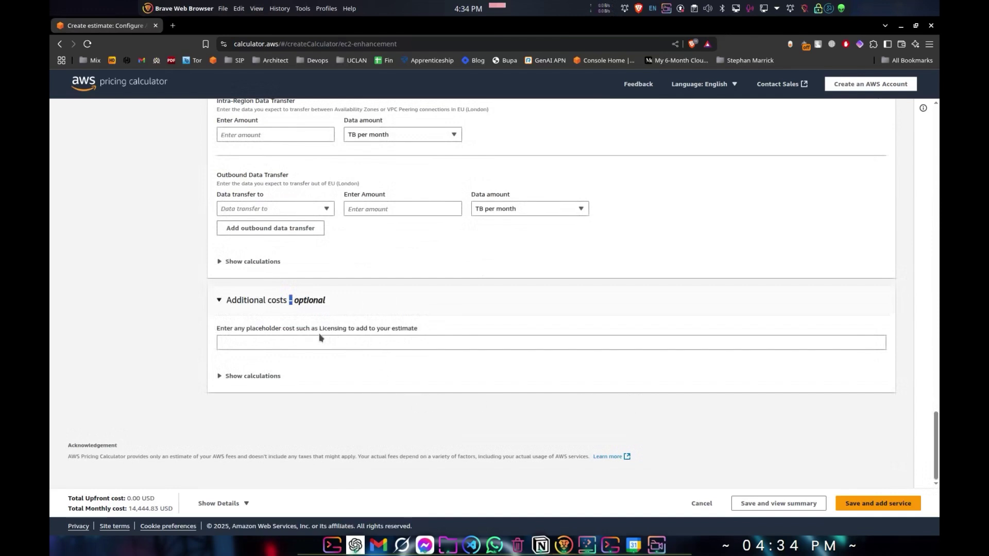
pyautogui.moveTo(418, 329); pyautogui.dragTo(346, 331)
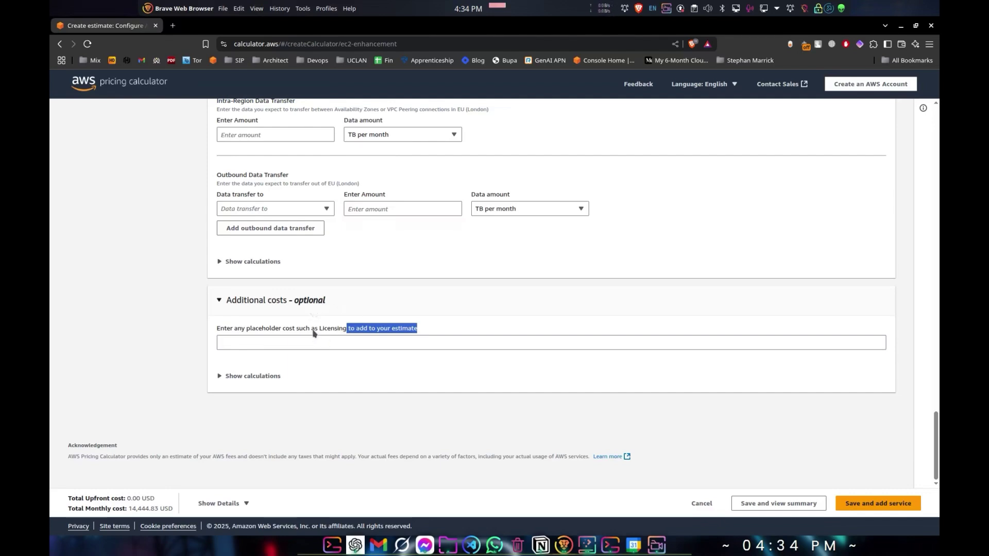
pyautogui.moveTo(312, 330); pyautogui.dragTo(393, 331)
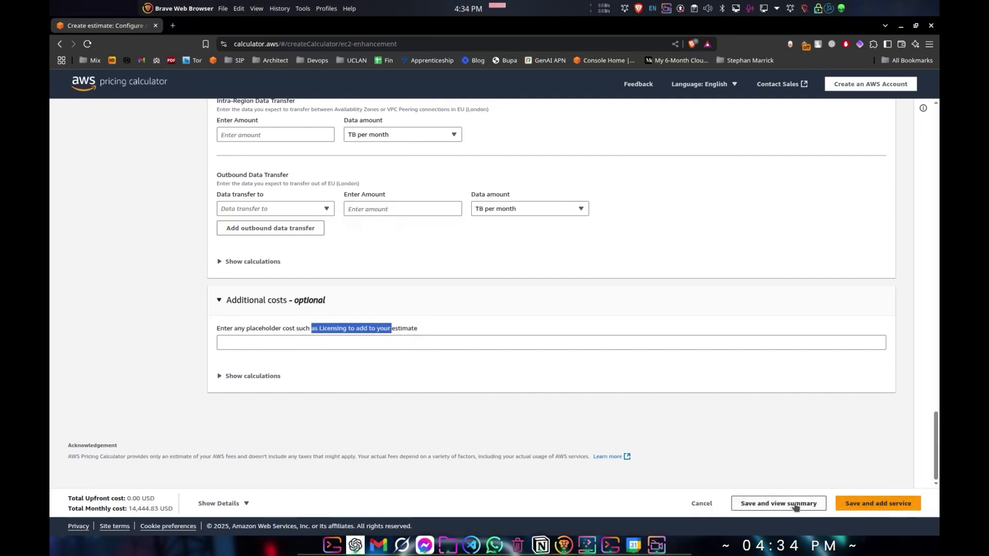
# Save the configured EC2 service into the estimate.
pyautogui.click(858, 505)
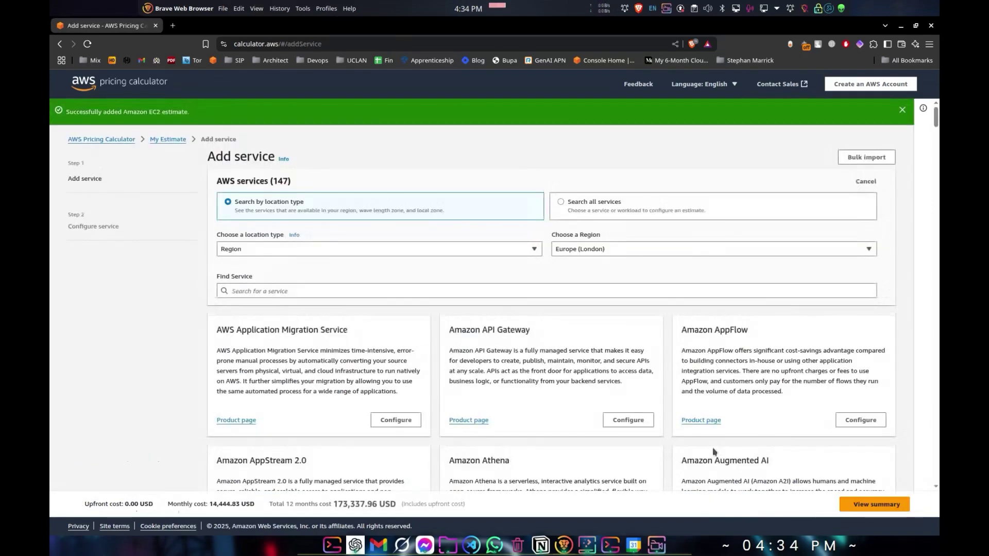
pyautogui.scroll(-4, 737, 416)
pyautogui.scroll(3, 738, 415)
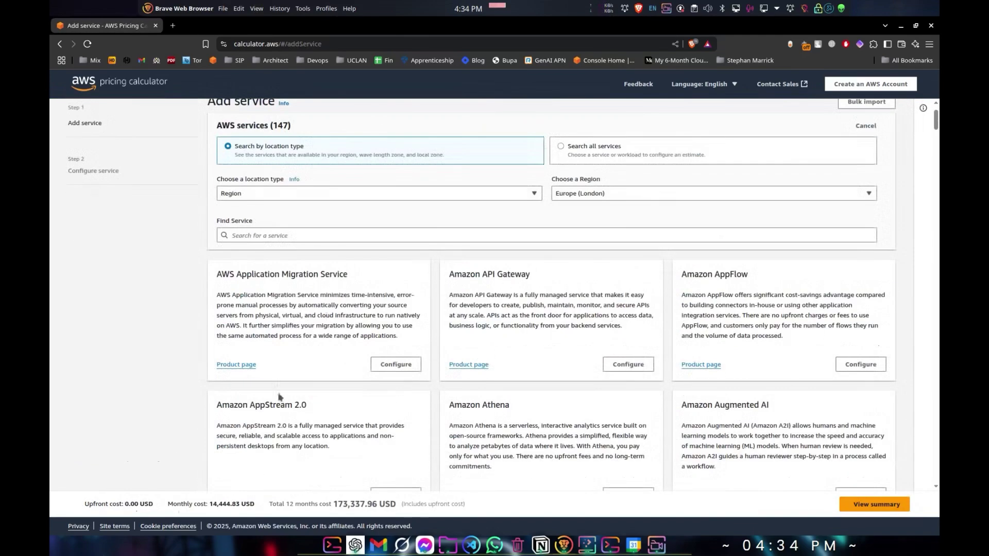
pyautogui.scroll(1, 215, 456)
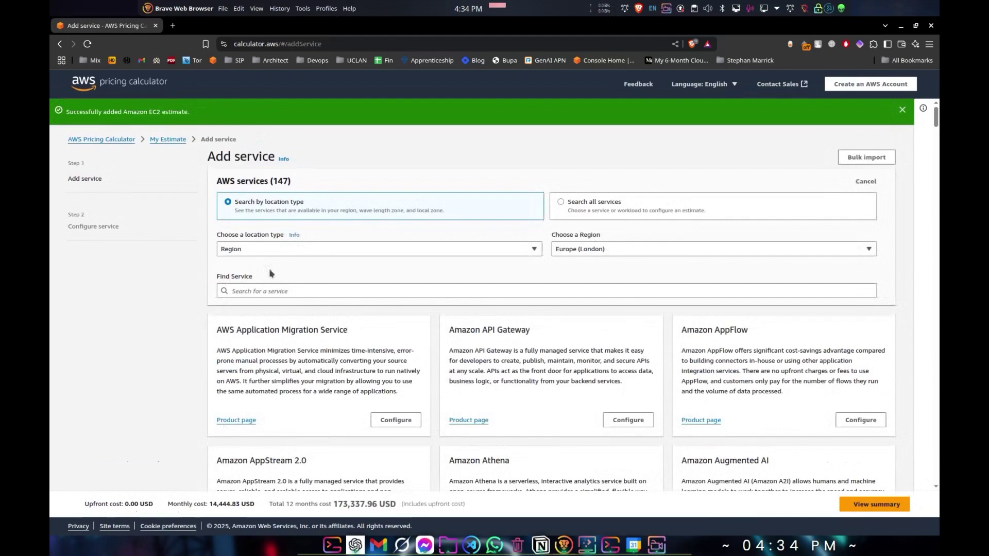
# Search the service list for 's3' and open the Amazon S3 configuration form.
pyautogui.click(297, 295)
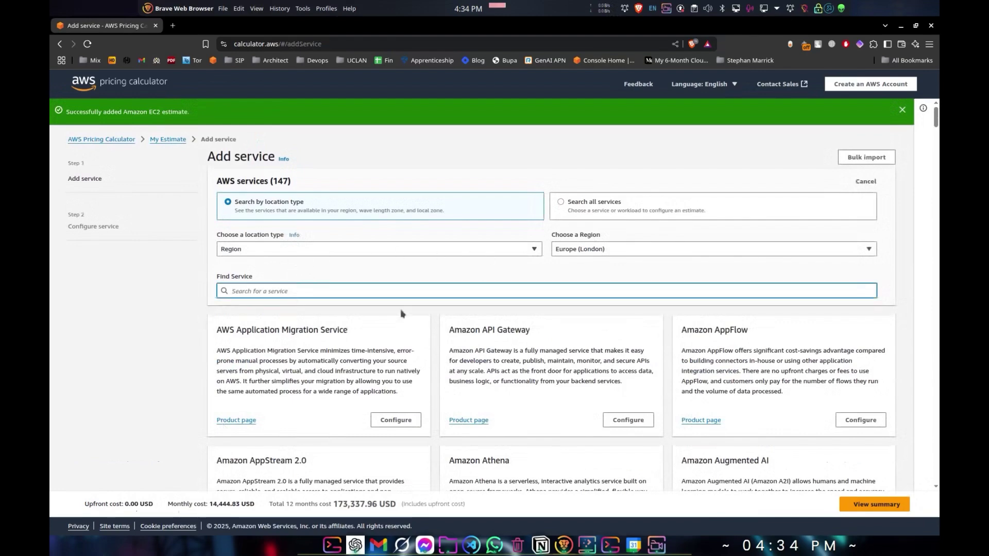
pyautogui.write('s3')
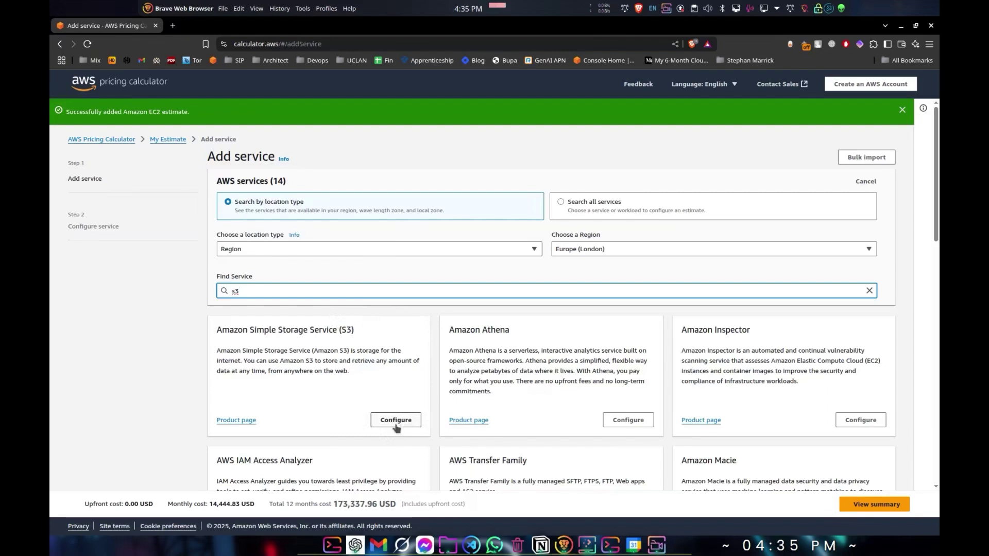
pyautogui.click(395, 420)
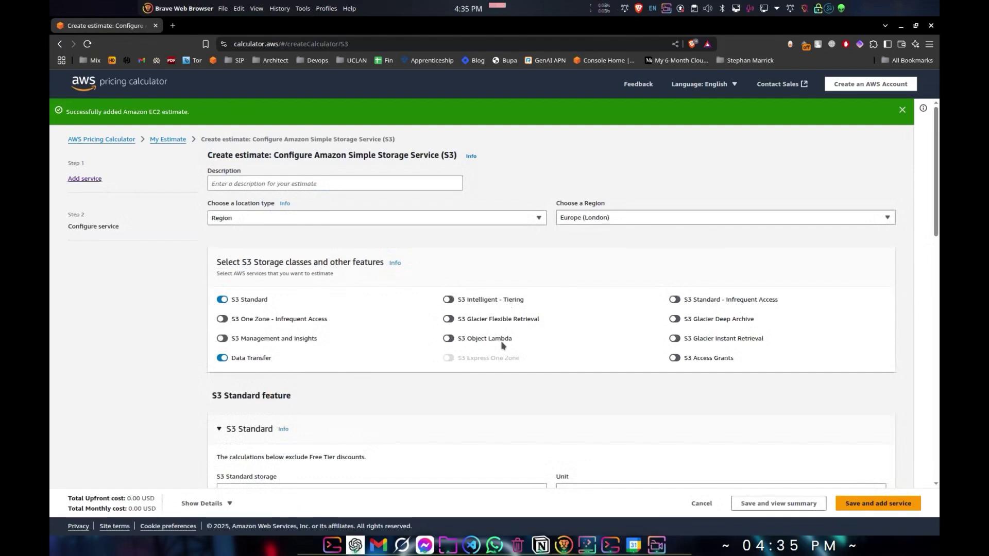
# Switch on S3 Standard - Infrequent Access and S3 Glacier Deep Archive.
pyautogui.click(748, 299)
pyautogui.doubleClick(316, 320)
pyautogui.click(714, 324)
# Set the S3 region to US East (N. Virginia).
pyautogui.click(618, 217)
pyautogui.scroll(-5, 621, 395)
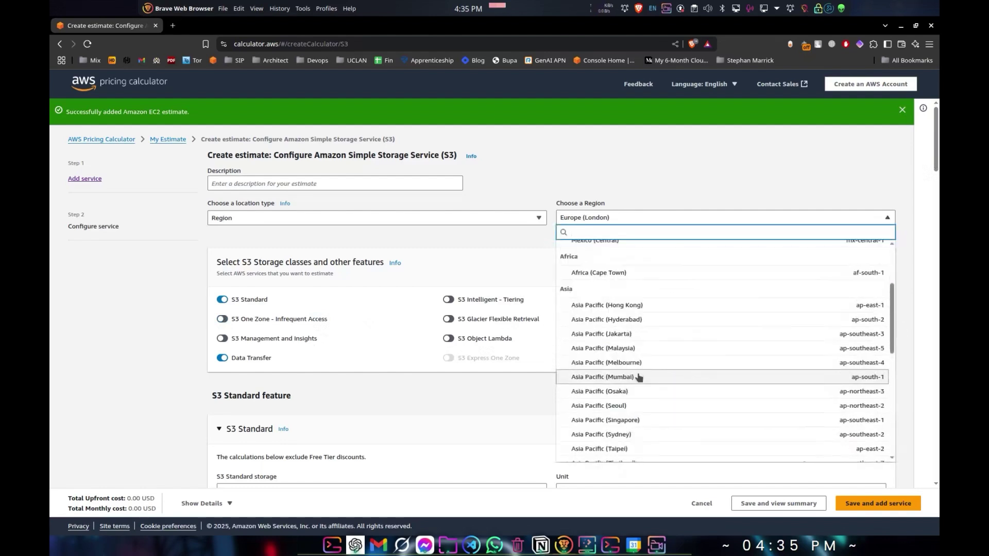
pyautogui.scroll(-1, 627, 363)
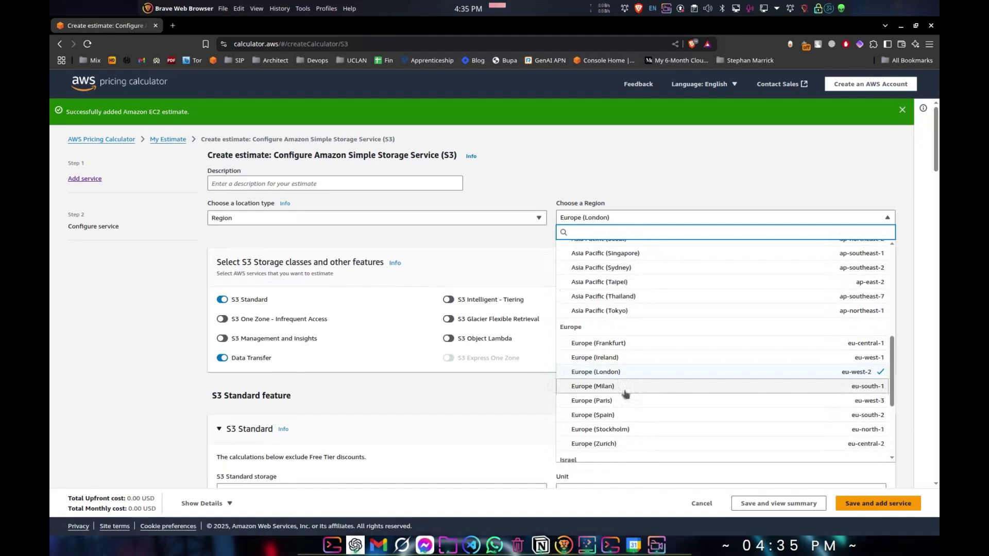
pyautogui.scroll(-2, 629, 431)
pyautogui.scroll(6, 629, 430)
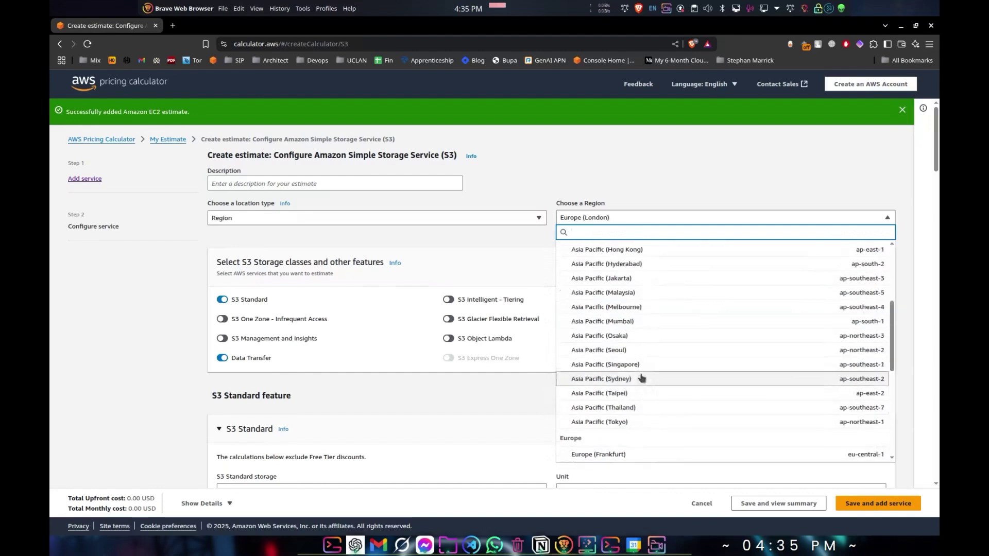
pyautogui.scroll(4, 641, 379)
pyautogui.click(653, 265)
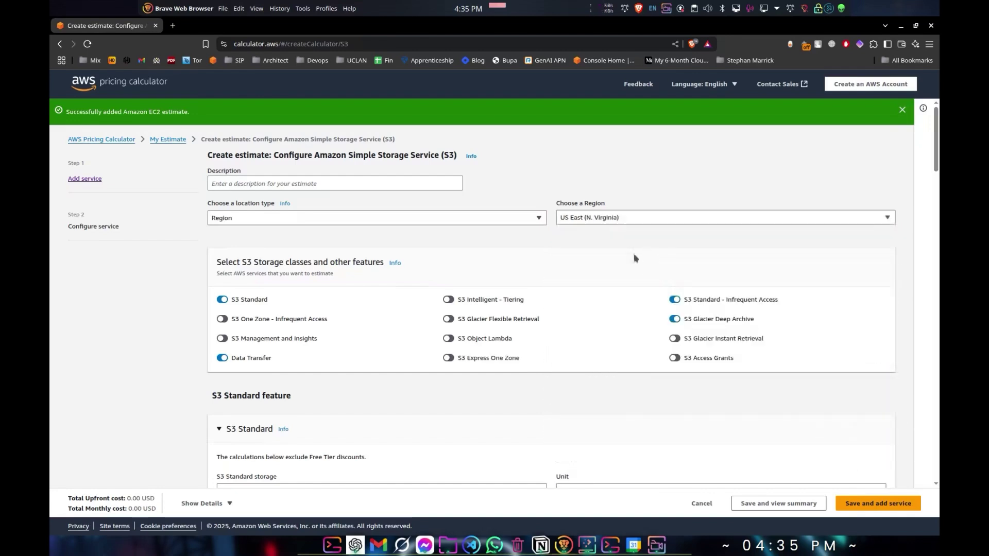
pyautogui.scroll(-3, 420, 327)
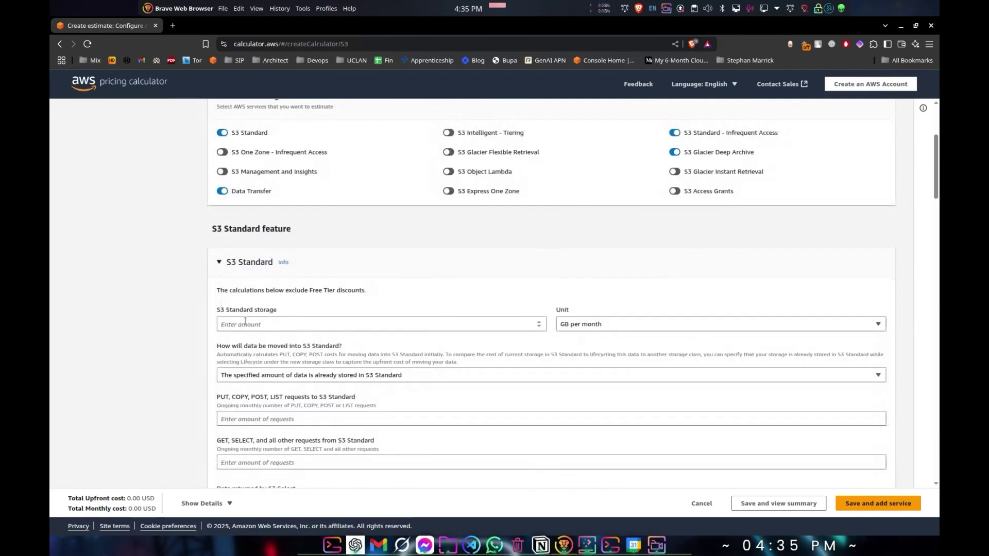
# Enter 5 TB per month of S3 Standard storage, giving a 117.76 USD monthly total.
pyautogui.click(258, 324)
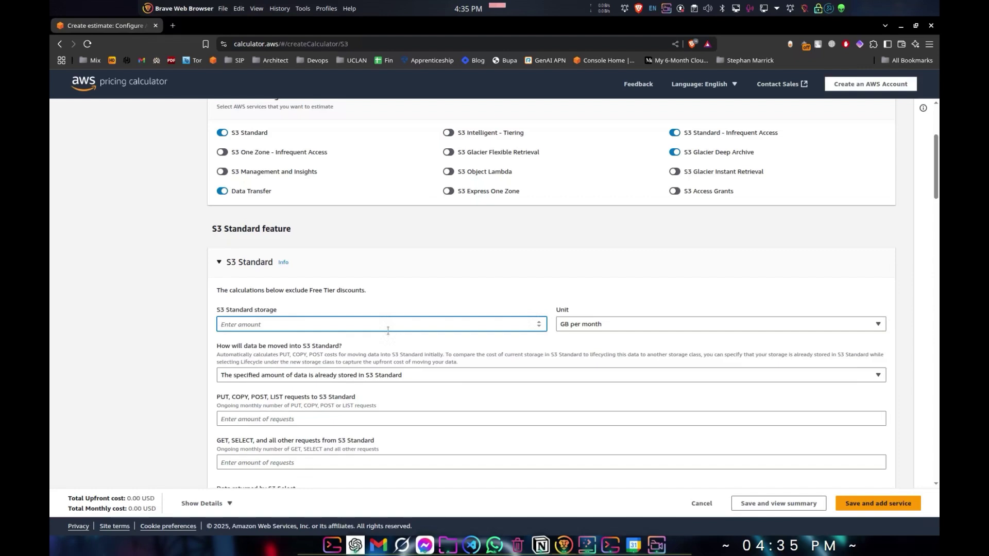
pyautogui.click(598, 325)
pyautogui.click(598, 353)
pyautogui.click(502, 325)
pyautogui.write('5')
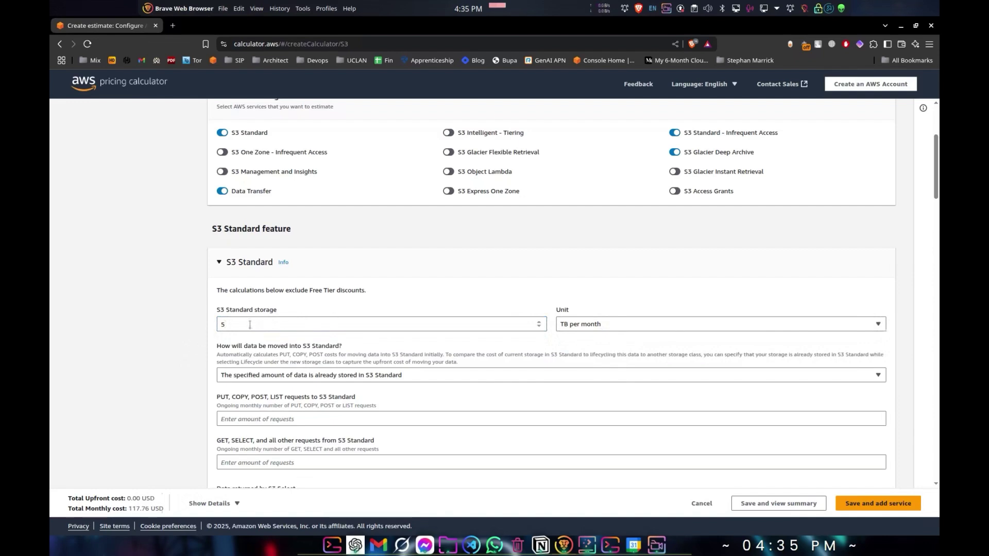
pyautogui.moveTo(126, 509); pyautogui.dragTo(166, 511)
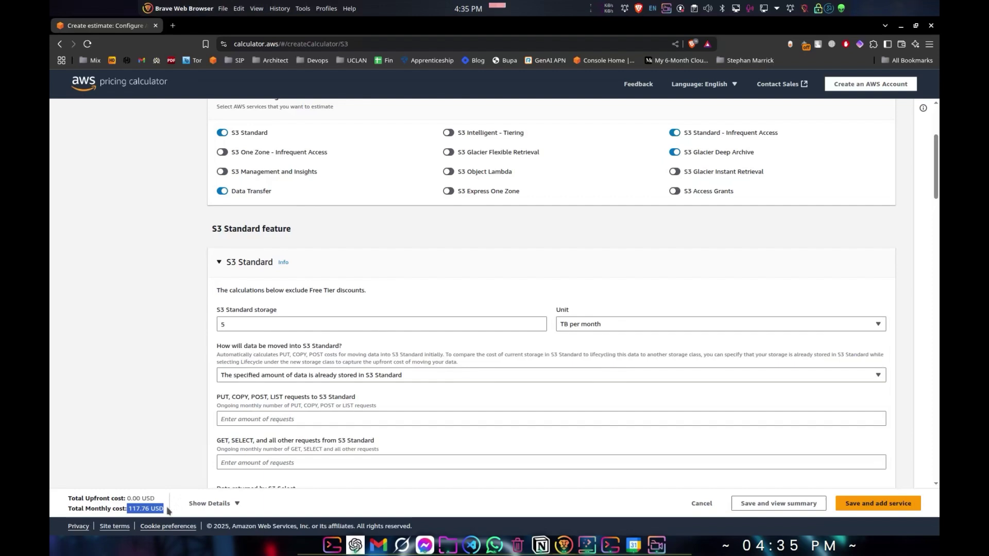
pyautogui.scroll(-3, 164, 441)
pyautogui.click(162, 366)
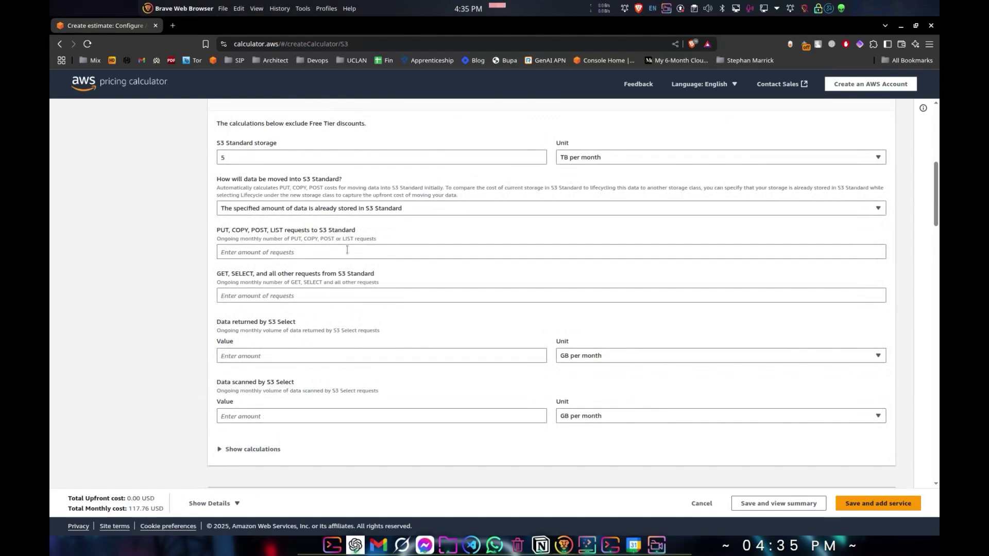
# Collapse the S3 Standard-IA details and scroll past Glacier Deep Archive to Data Transfer.
pyautogui.scroll(-7, 141, 393)
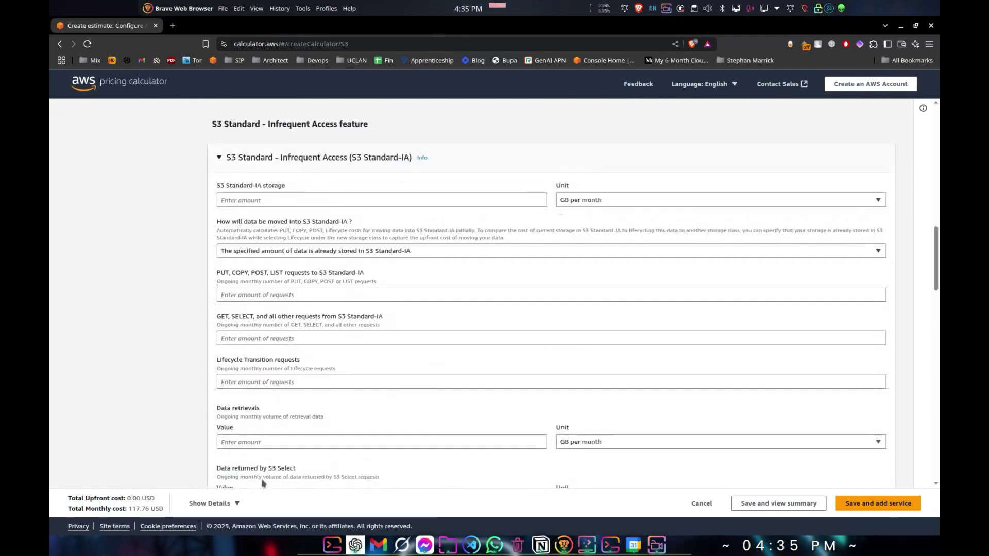
pyautogui.scroll(-7, 201, 397)
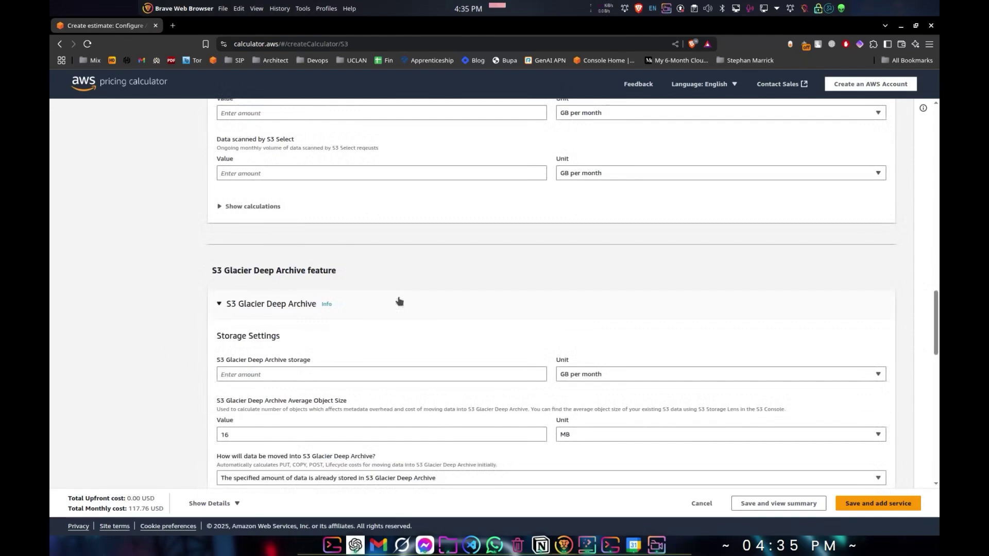
pyautogui.scroll(-3, 407, 386)
pyautogui.scroll(2, 413, 393)
pyautogui.scroll(15, 413, 394)
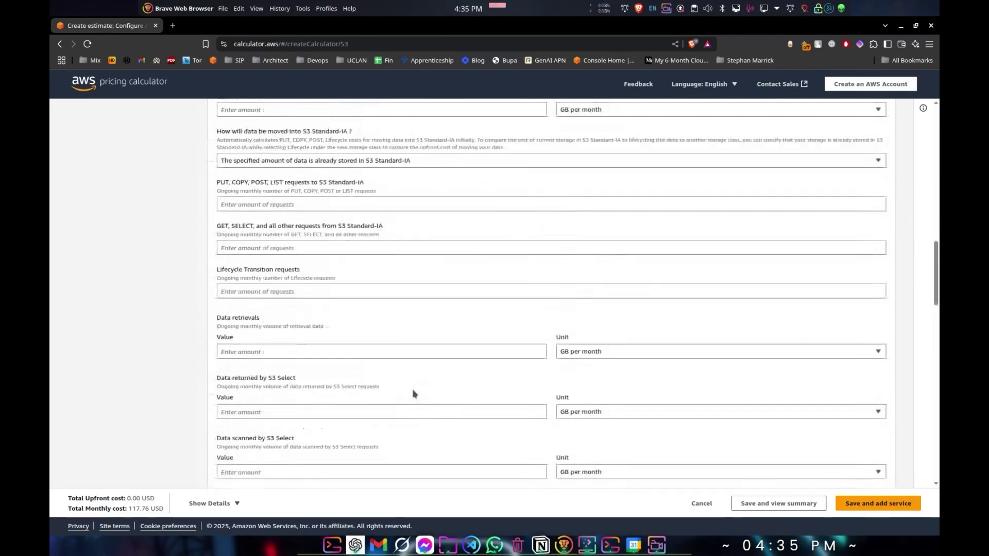
pyautogui.scroll(-6, 414, 393)
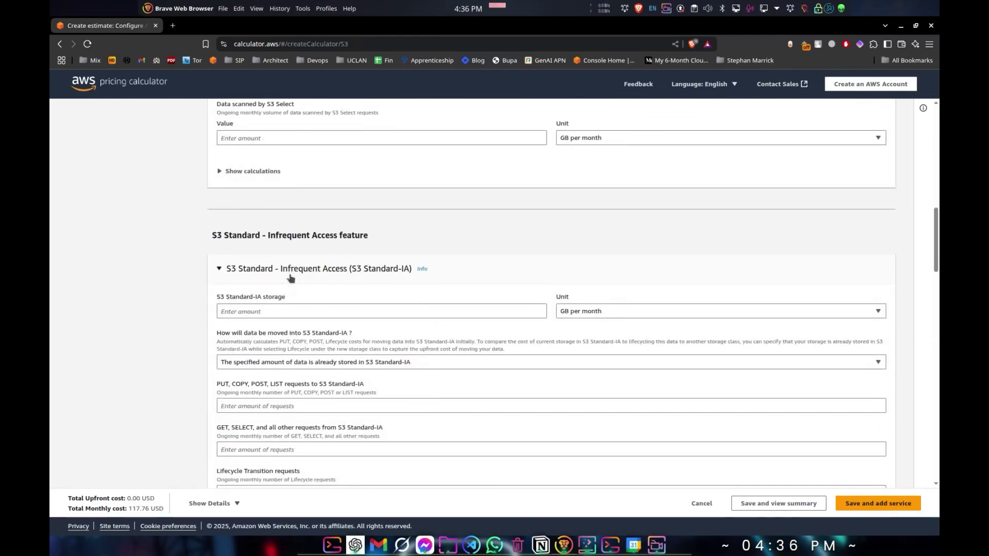
pyautogui.moveTo(281, 268); pyautogui.dragTo(355, 278)
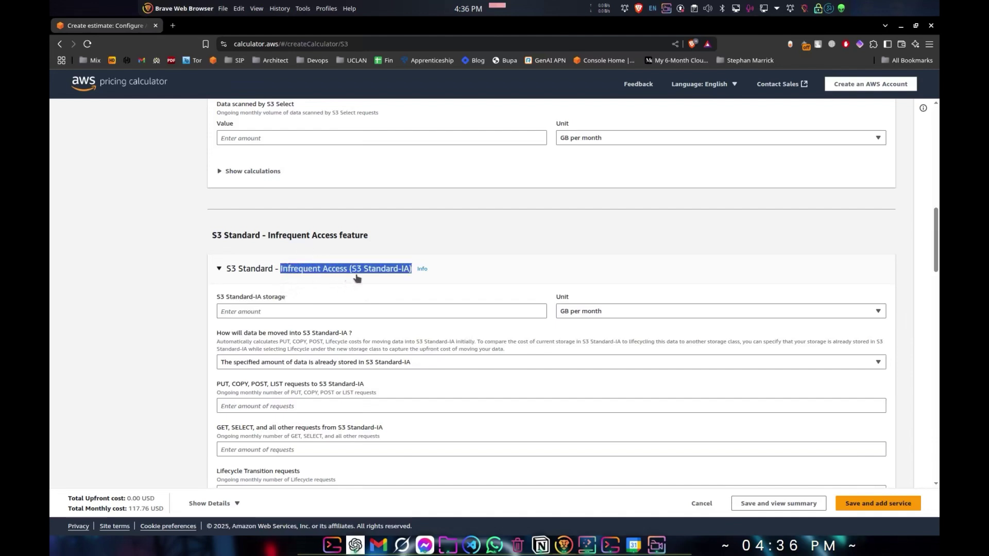
pyautogui.click(306, 278)
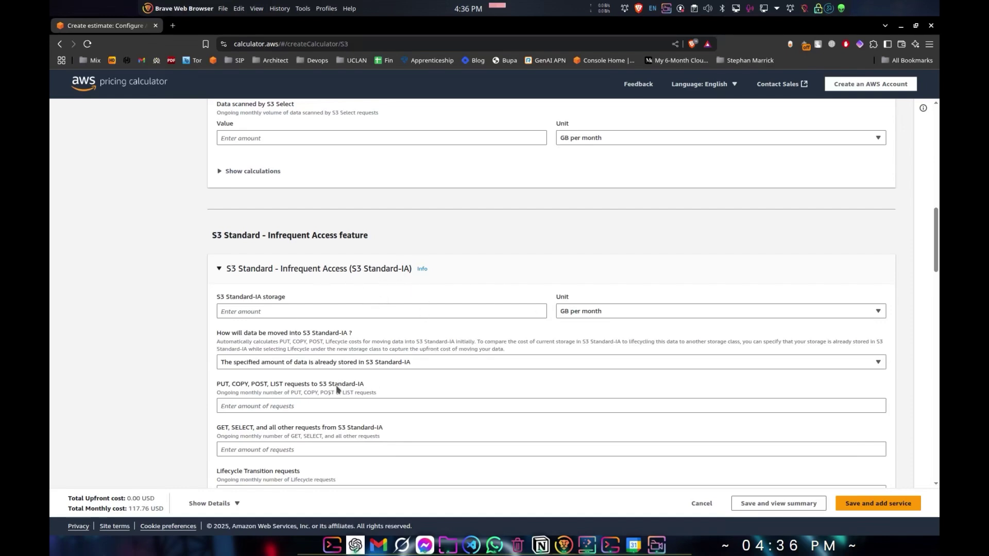
pyautogui.scroll(-10, 284, 415)
pyautogui.scroll(-4, 294, 409)
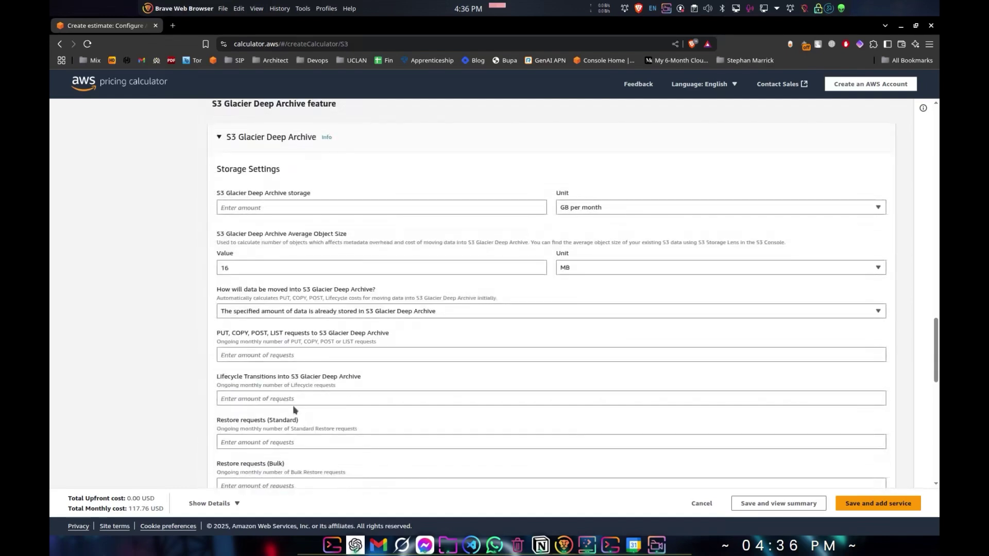
pyautogui.scroll(1, 296, 409)
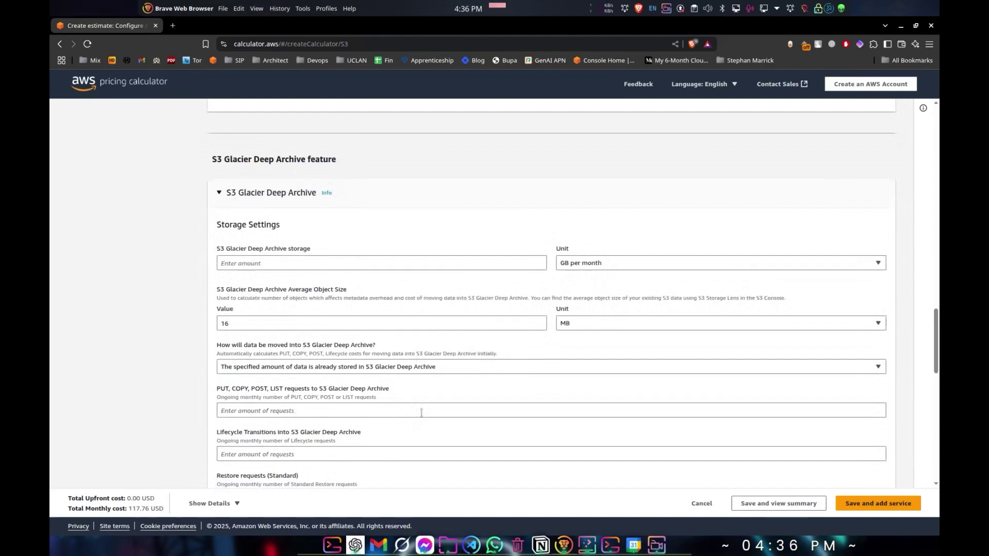
pyautogui.scroll(-15, 421, 412)
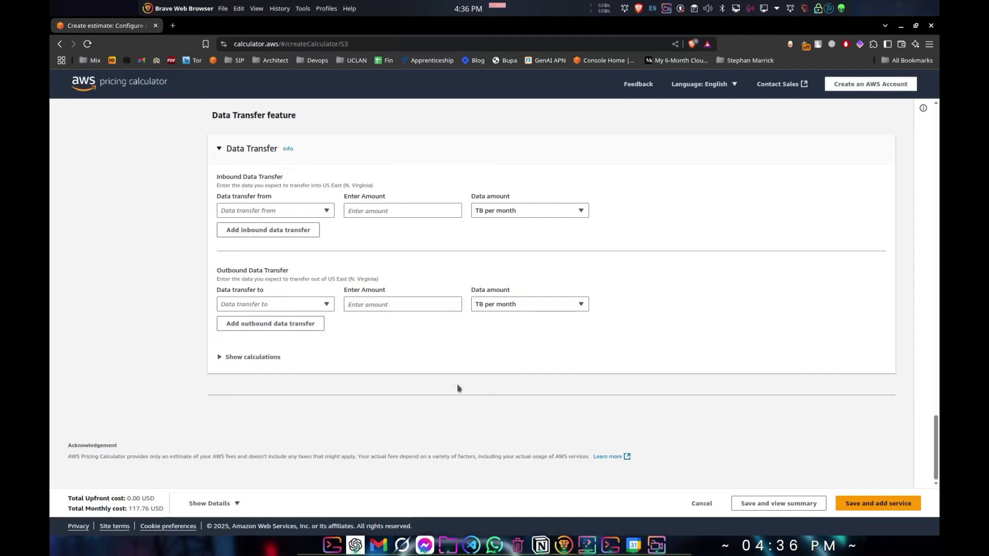
# Choose Internet as the outbound transfer destination and enter 100 TB per month.
pyautogui.click(284, 309)
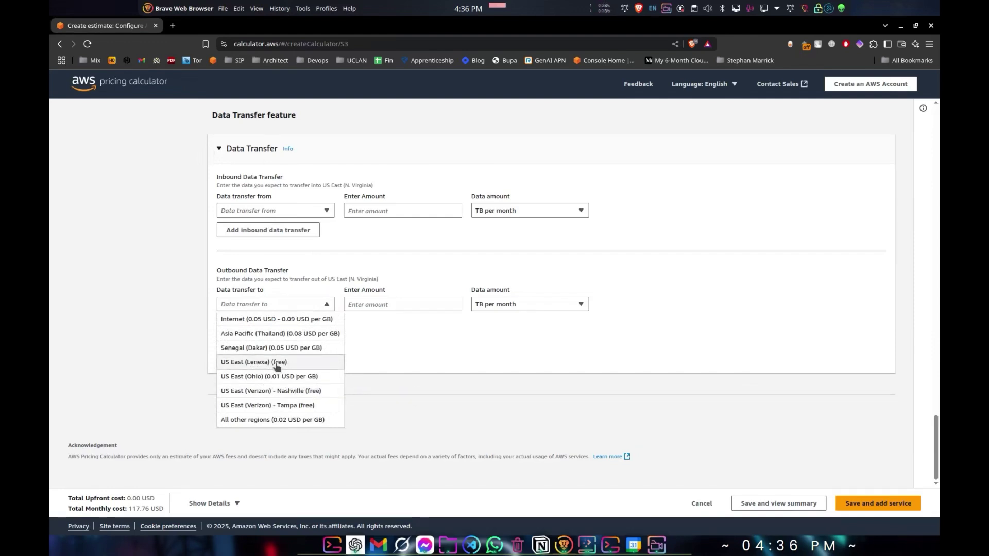
pyautogui.click(328, 325)
pyautogui.click(407, 306)
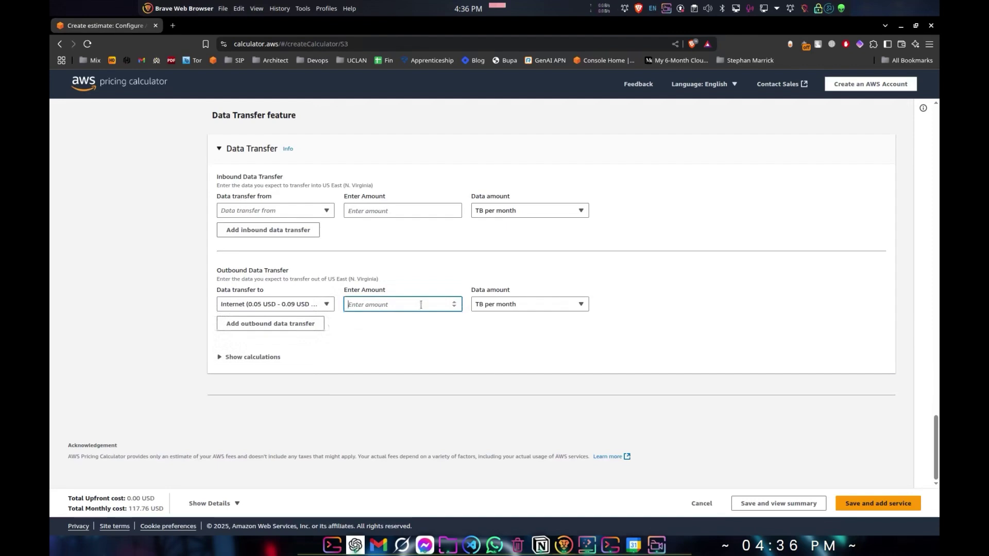
pyautogui.write('100')
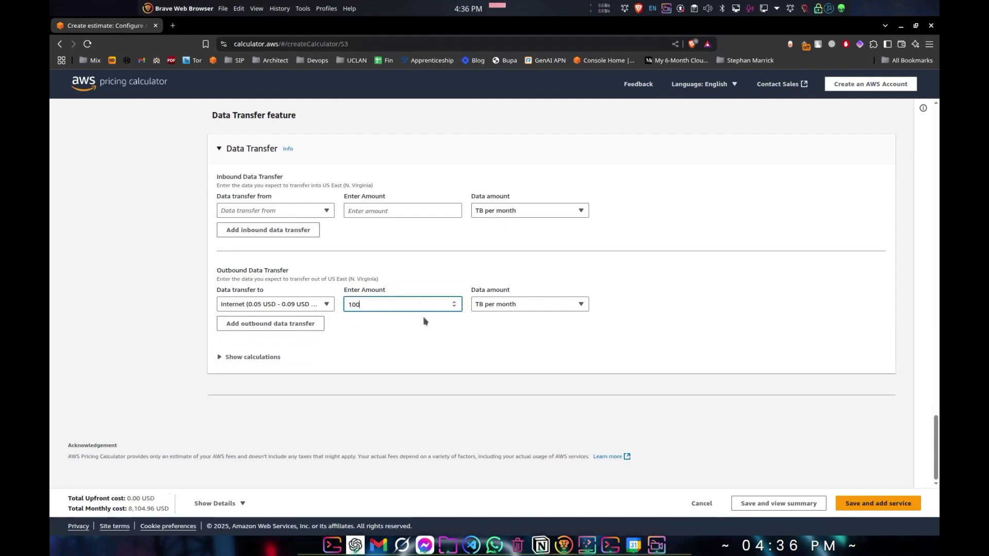
pyautogui.click(432, 351)
# Correct the outbound transfer to 20 TB per month and save S3 into the estimate.
pyautogui.doubleClick(146, 508)
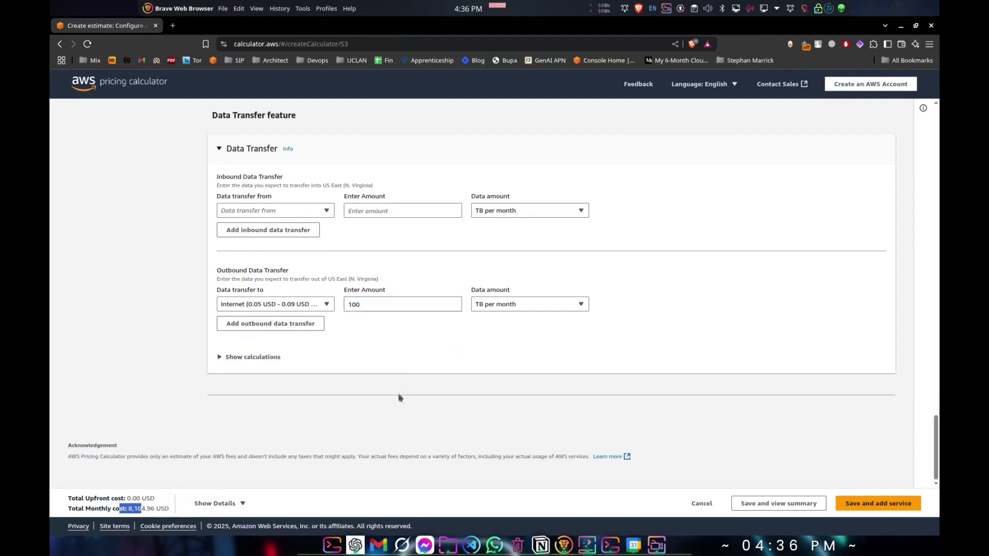
pyautogui.click(377, 309)
pyautogui.moveTo(375, 310); pyautogui.dragTo(328, 308)
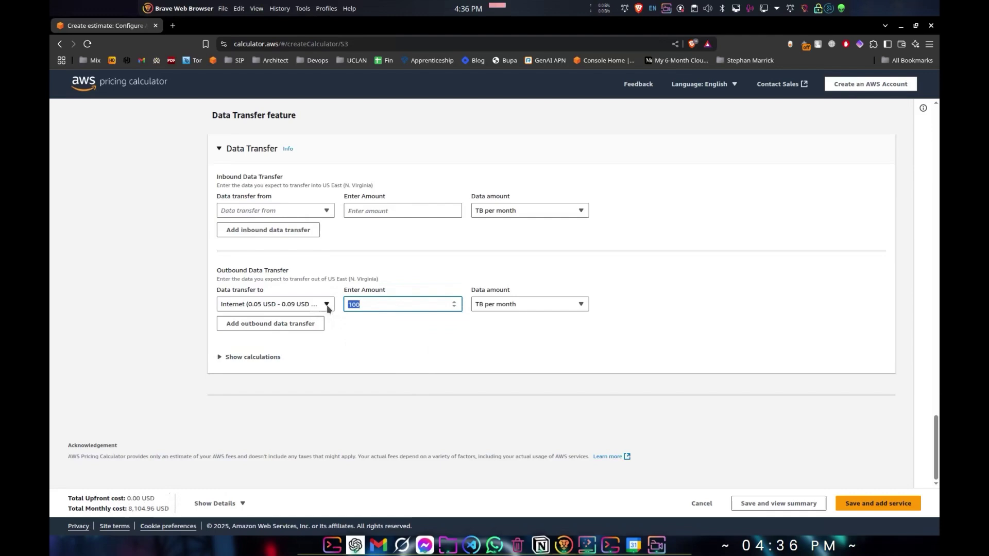
pyautogui.write('20')
pyautogui.click(500, 351)
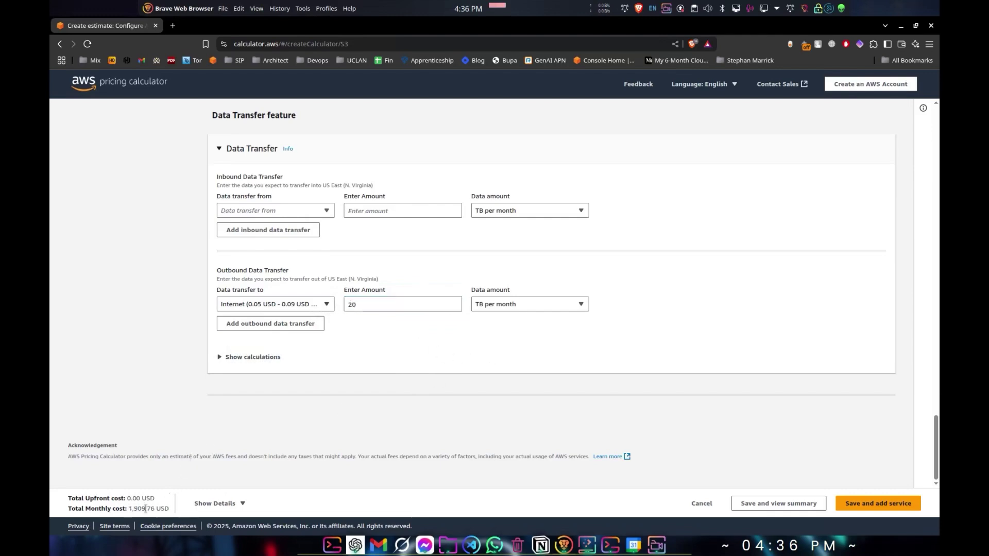
pyautogui.click(856, 504)
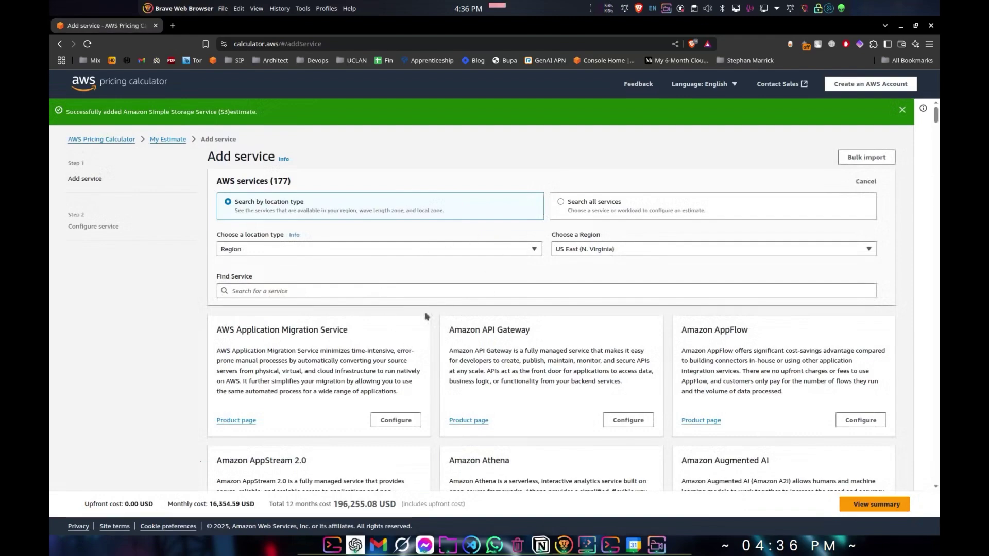
# Open the summary showing EC2 at 14,444.83 USD and S3 at 1,909.76 USD monthly, dismissing the chat popup.
pyautogui.scroll(-5, 427, 317)
pyautogui.scroll(5, 406, 325)
pyautogui.scroll(-5, 462, 312)
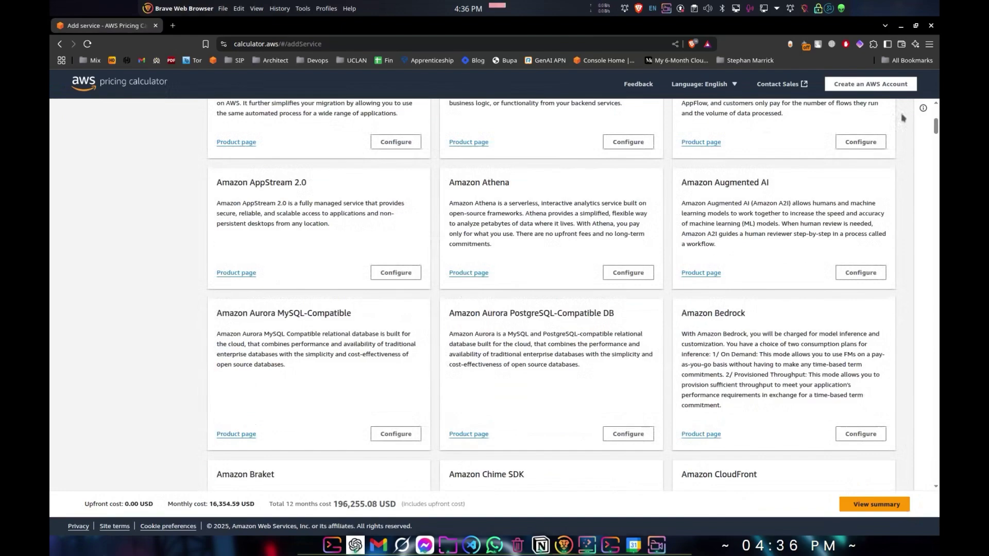
pyautogui.moveTo(936, 127); pyautogui.dragTo(937, 498)
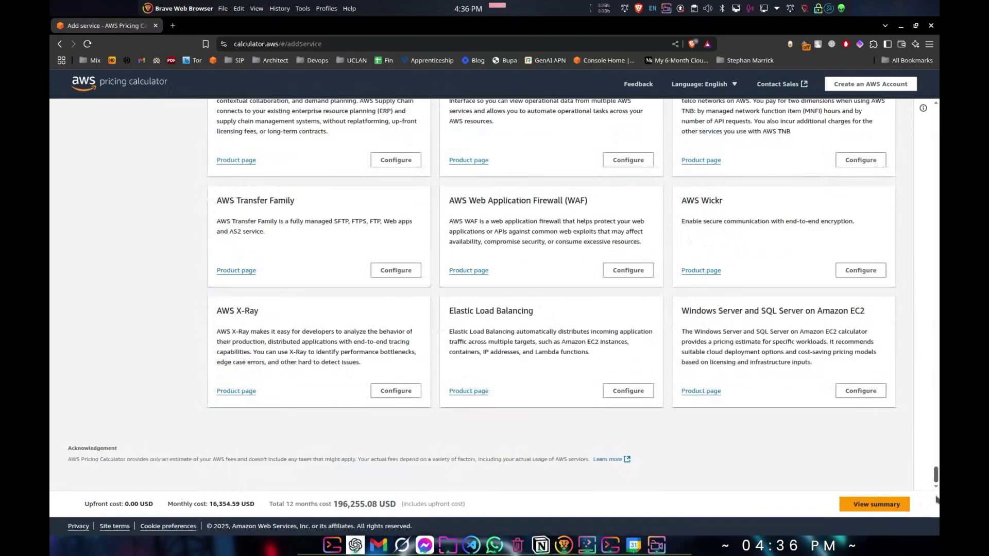
pyautogui.click(874, 507)
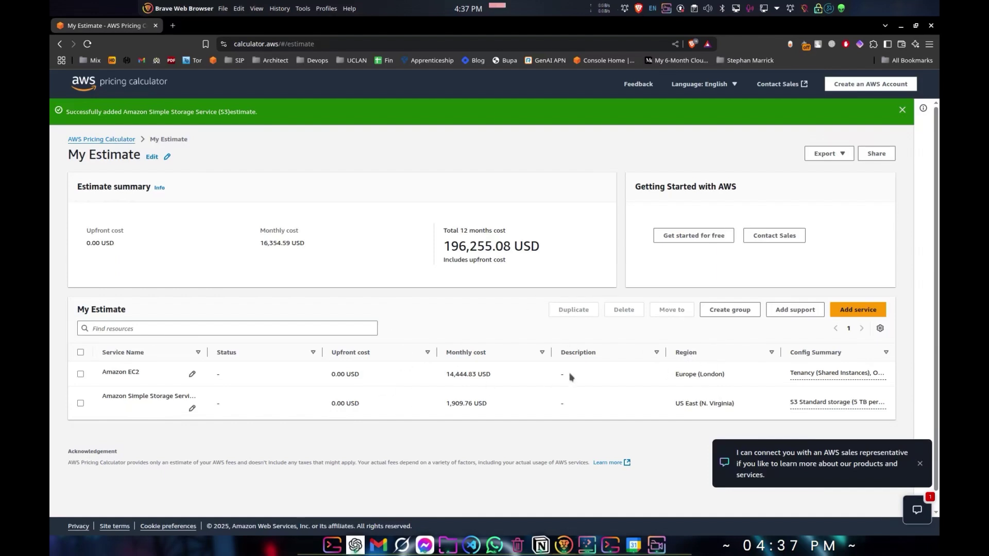
pyautogui.click(920, 463)
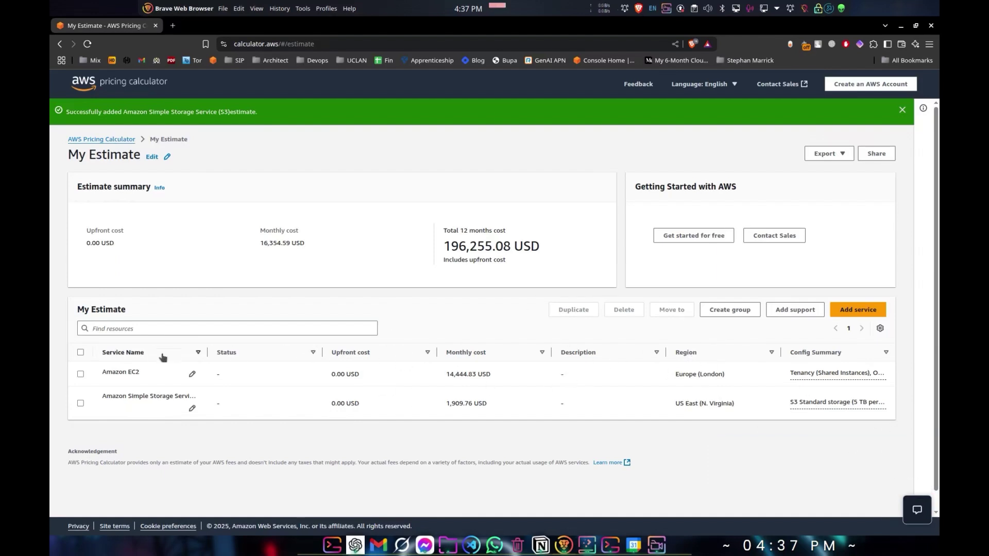
# Export the estimate as a PDF, suppressing the public server notice, and save the 13.9 KB file.
pyautogui.click(835, 154)
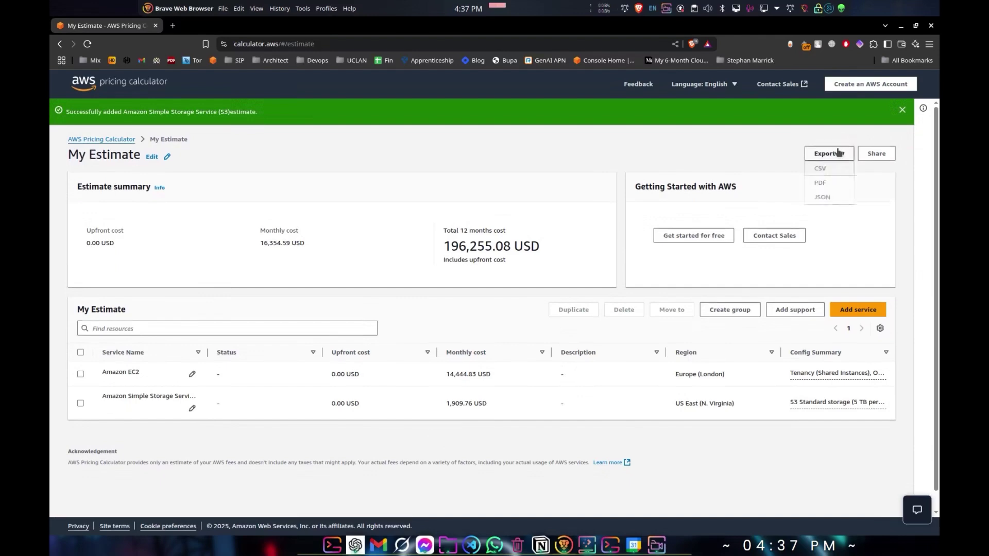
pyautogui.click(841, 186)
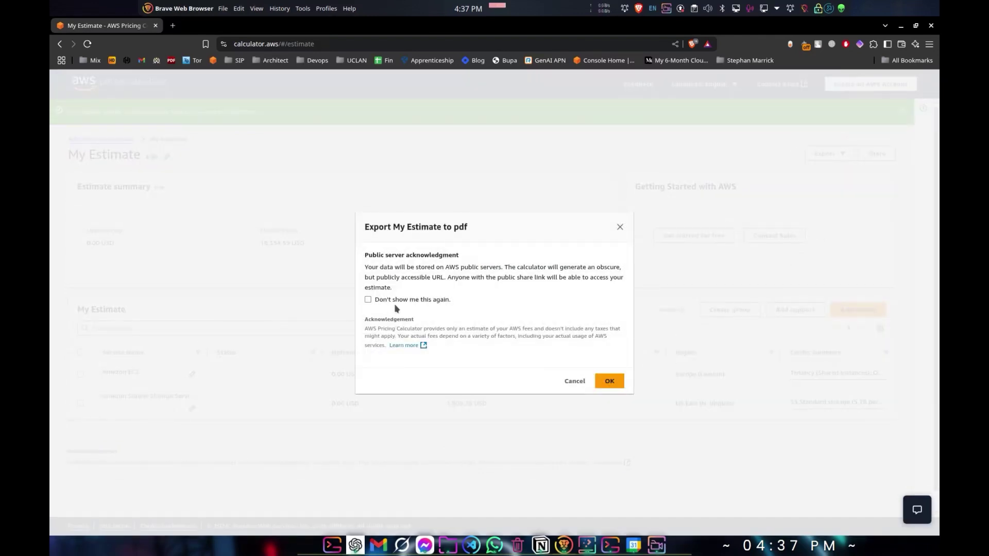
pyautogui.click(412, 303)
pyautogui.click(608, 381)
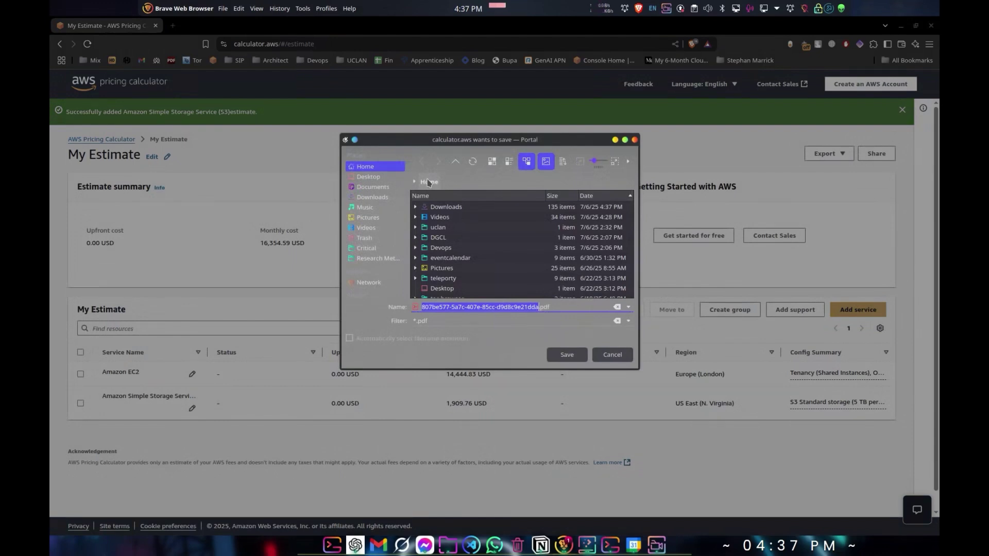
pyautogui.click(565, 354)
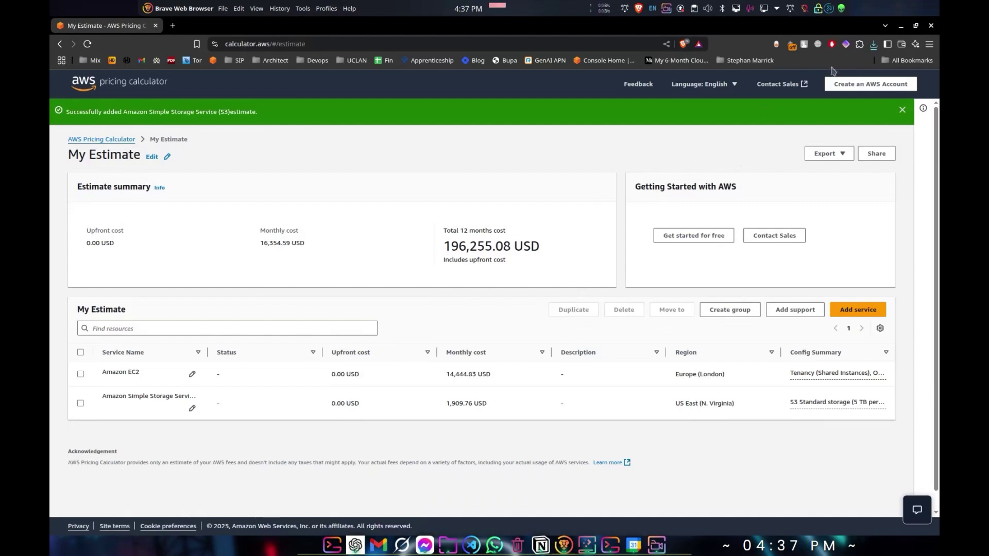
# Open the downloaded estimate PDF and review its 16,354.59 USD monthly and 12-month totals.
pyautogui.click(874, 44)
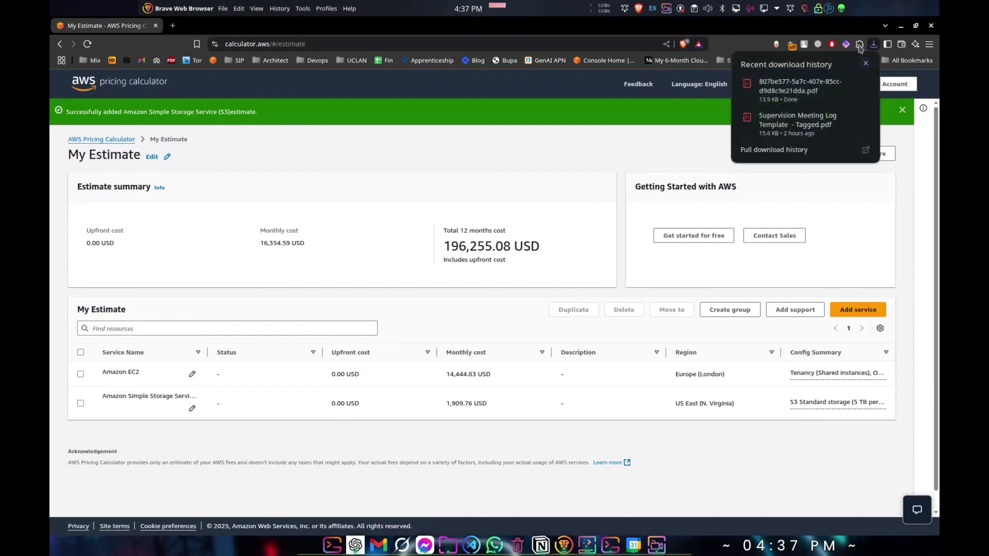
pyautogui.click(847, 85)
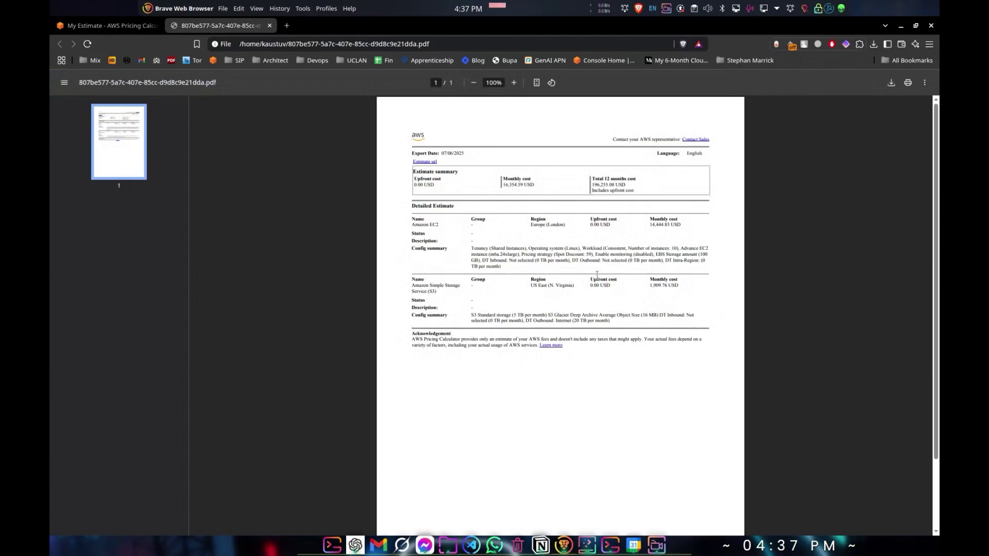
pyautogui.scroll(5, 615, 310)
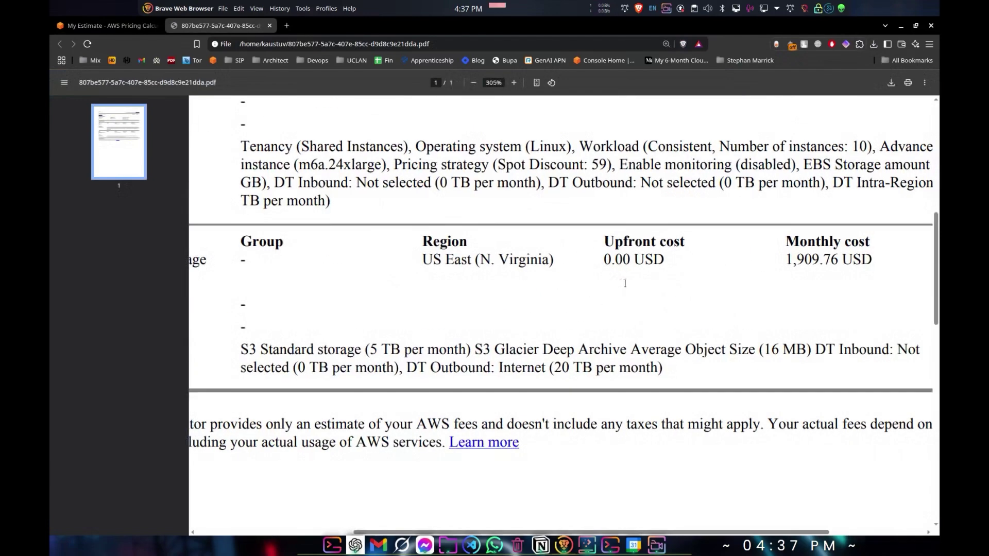
pyautogui.scroll(-2, 625, 283)
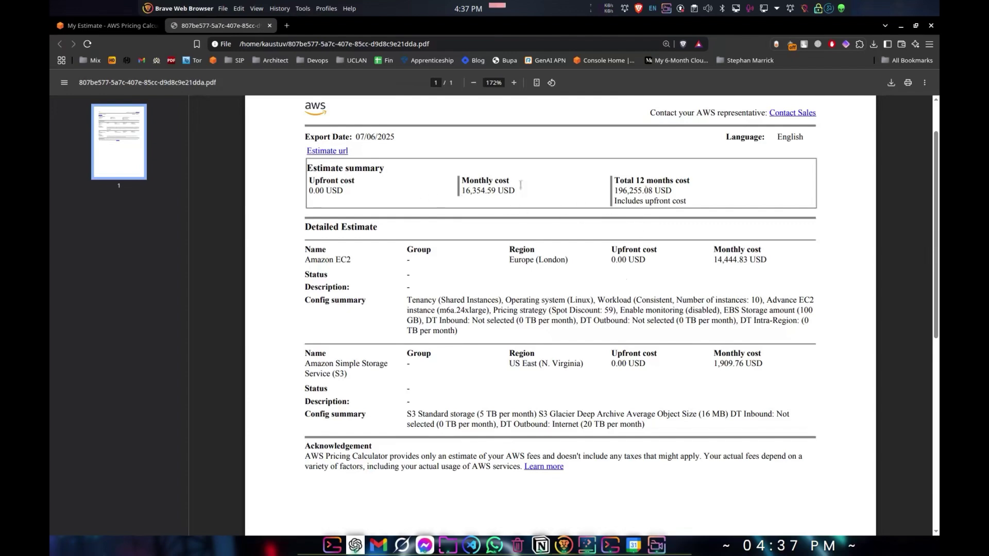
pyautogui.moveTo(621, 186); pyautogui.dragTo(654, 180)
pyautogui.moveTo(486, 180); pyautogui.dragTo(516, 191)
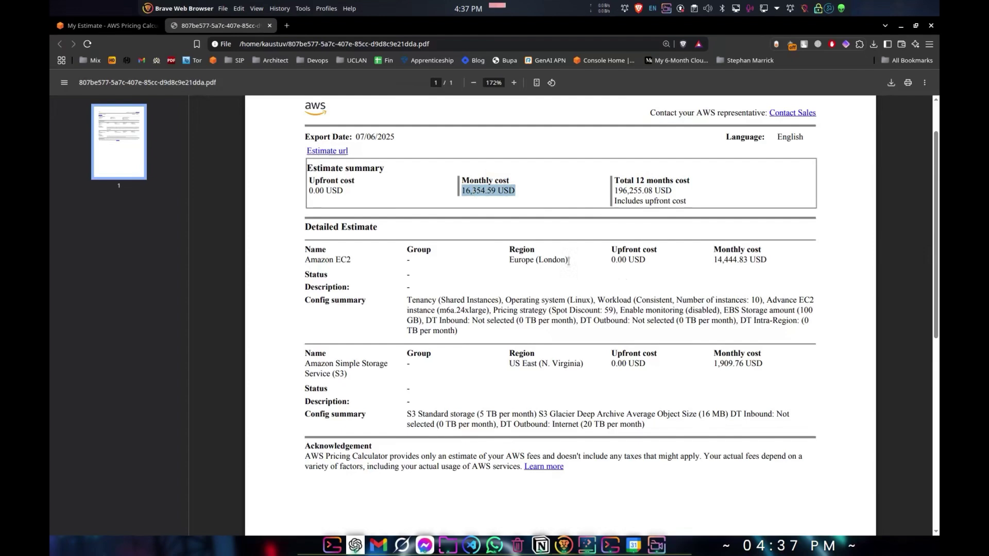
pyautogui.click(569, 263)
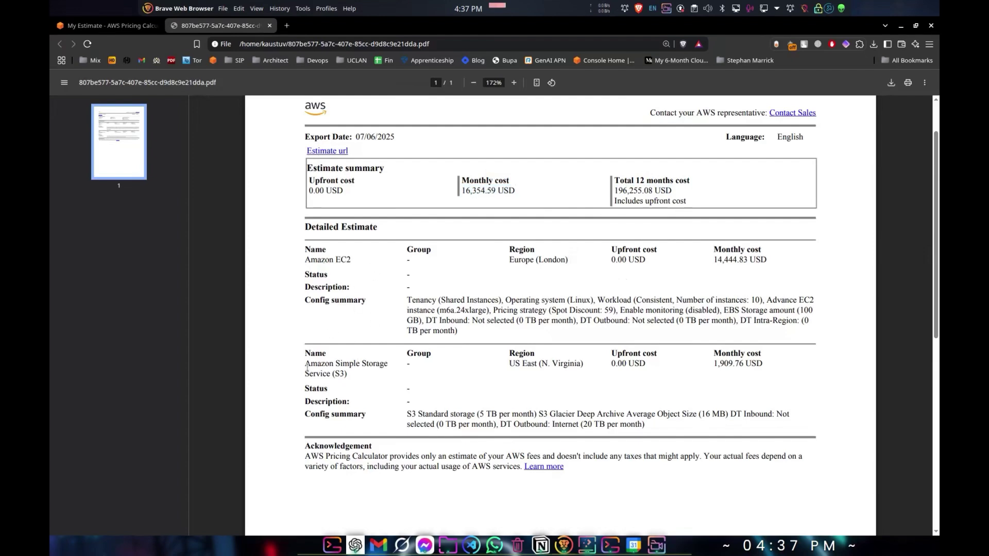
# Review the EC2 and S3 configuration summaries in the PDF, then return to My Estimate.
pyautogui.moveTo(307, 367); pyautogui.dragTo(378, 386)
pyautogui.tripleClick(323, 263)
pyautogui.click(449, 309)
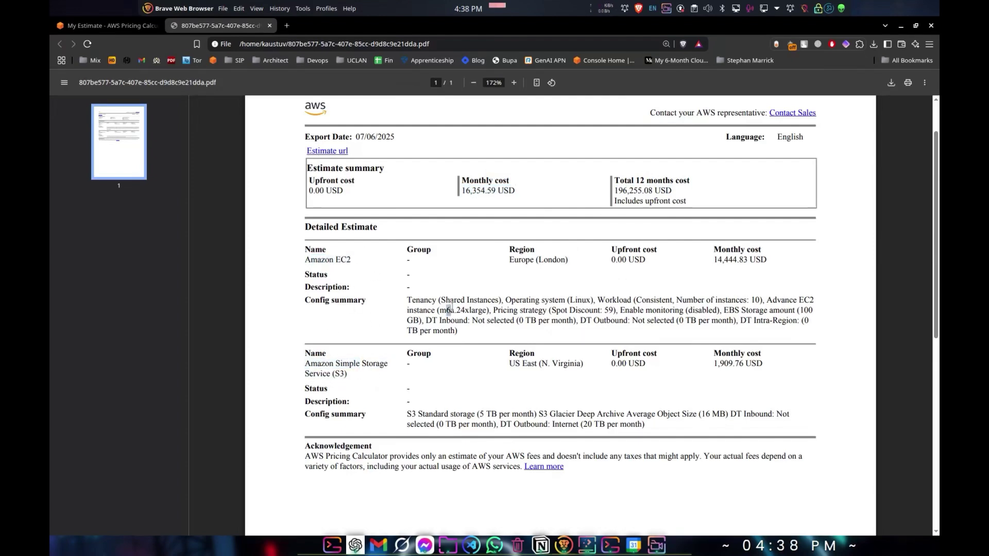
pyautogui.moveTo(406, 301); pyautogui.dragTo(477, 355)
pyautogui.click(417, 415)
pyautogui.moveTo(668, 415); pyautogui.dragTo(603, 401)
pyautogui.scroll(2, 602, 401)
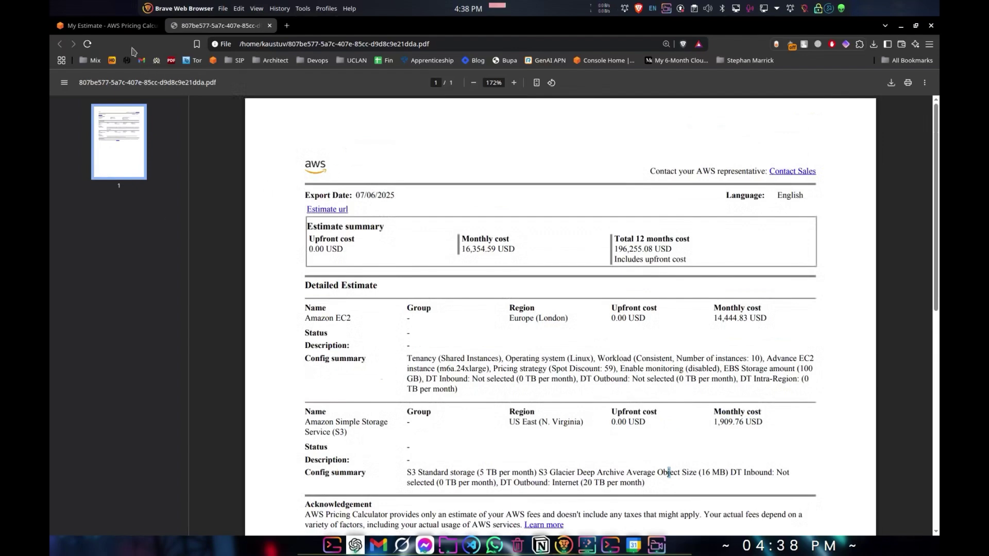
pyautogui.click(136, 34)
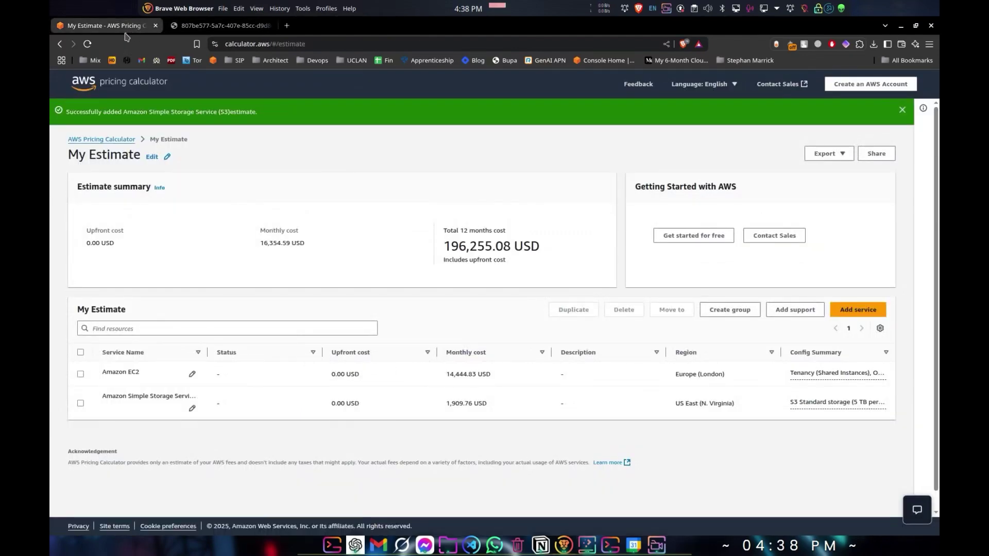